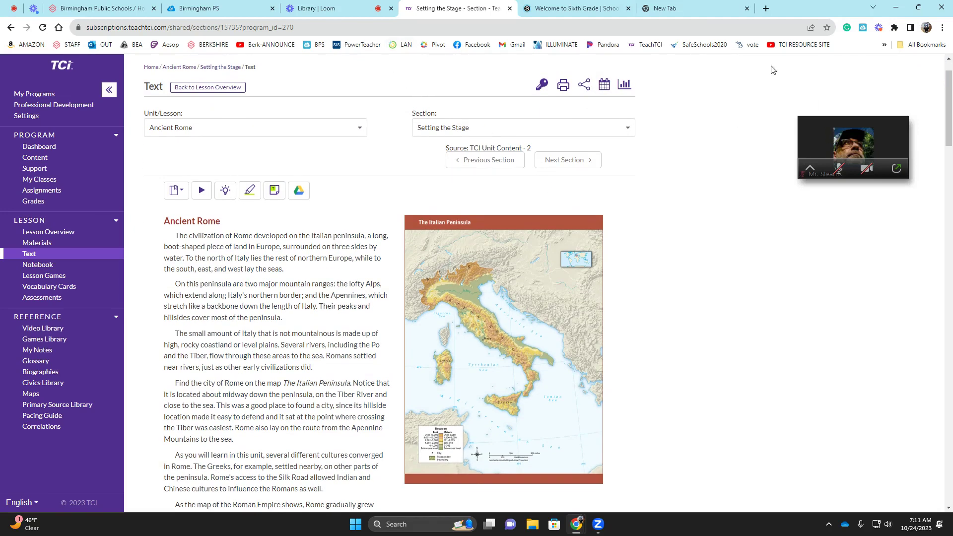
# - Start a Loom screen recording of the TeachTCI Setting the Stage tab
pyautogui.click(299, 6)
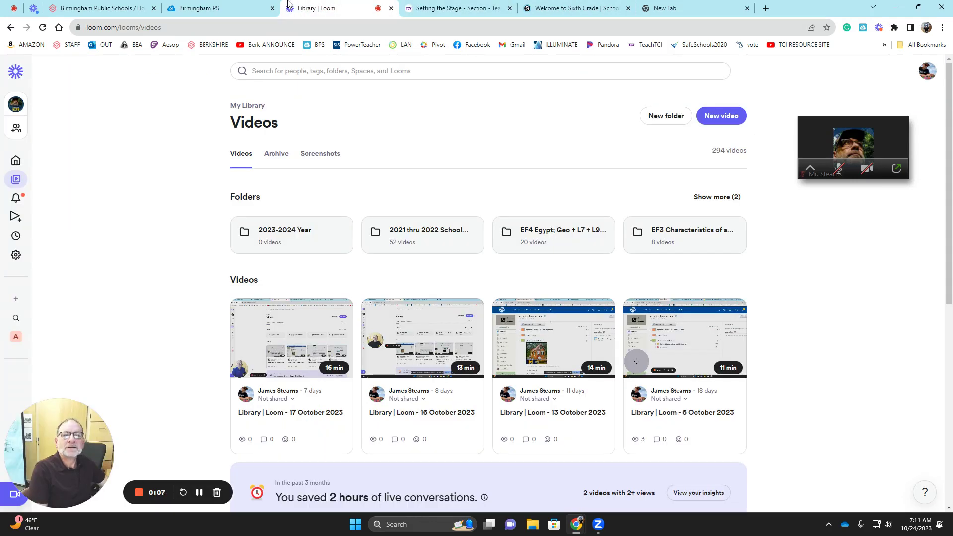
pyautogui.click(31, 9)
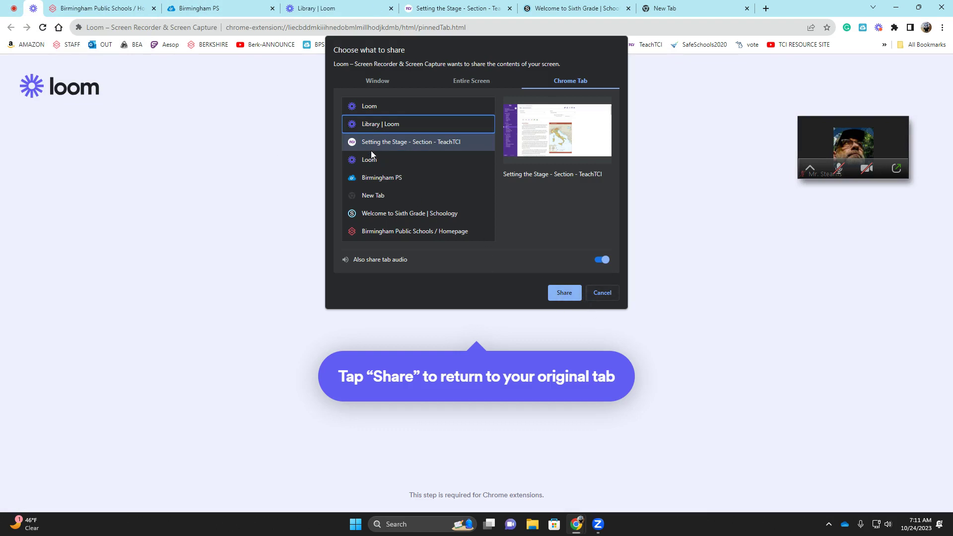
pyautogui.click(569, 292)
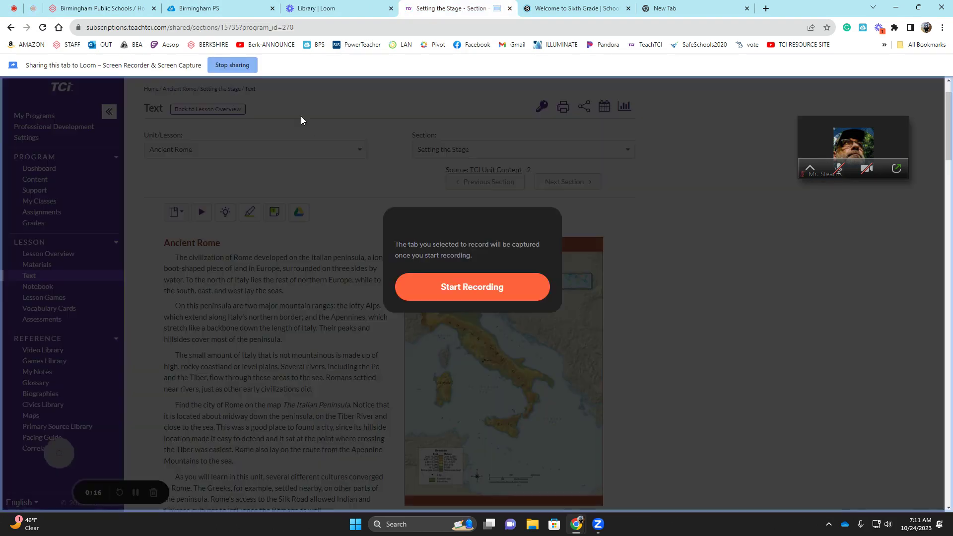
pyautogui.click(479, 294)
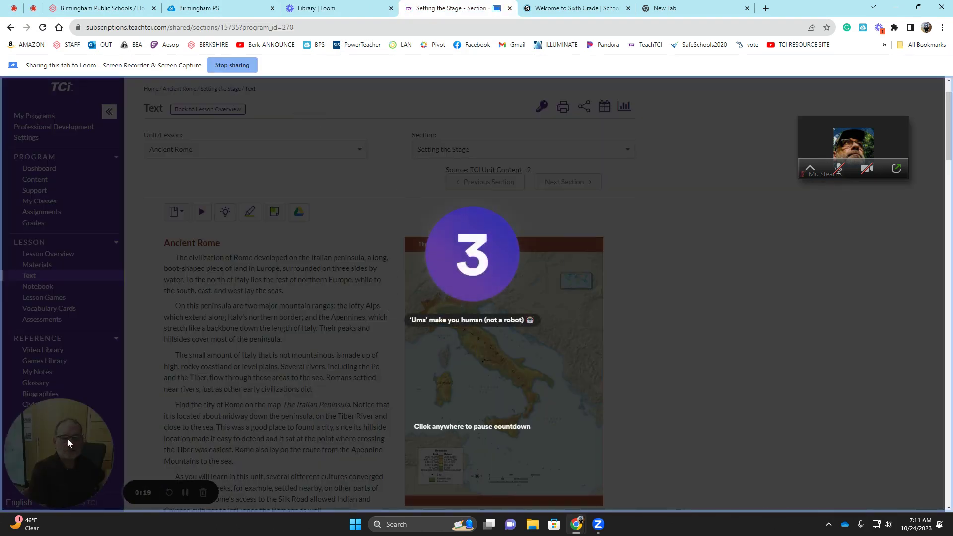
pyautogui.click(474, 427)
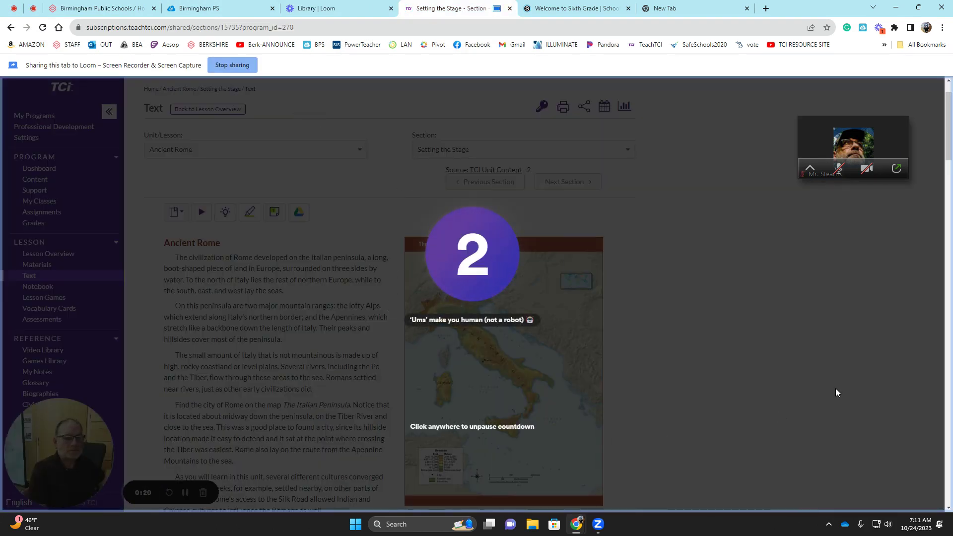
pyautogui.click(712, 463)
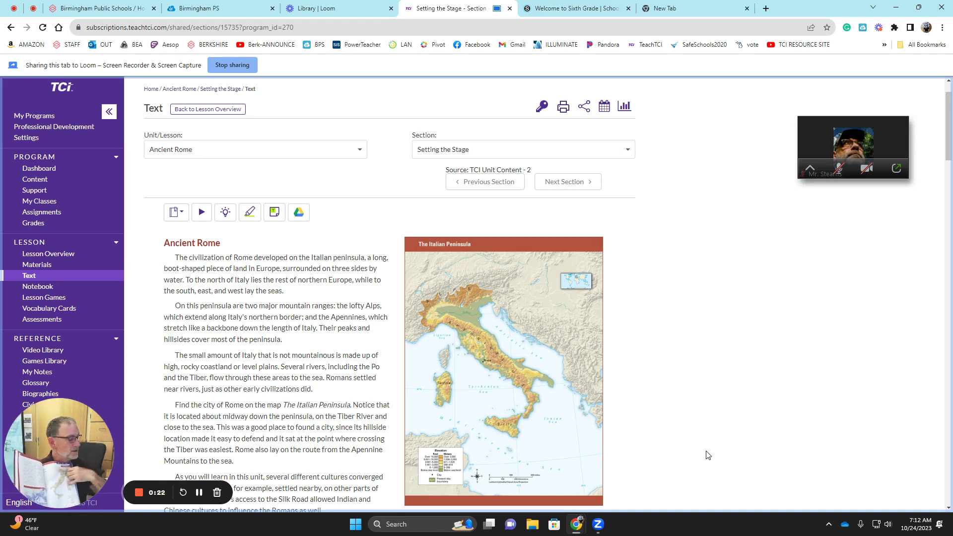
# - Browse the Unit/Lesson list, then enlarge the Italian Peninsula map thumbnail
pyautogui.click(289, 154)
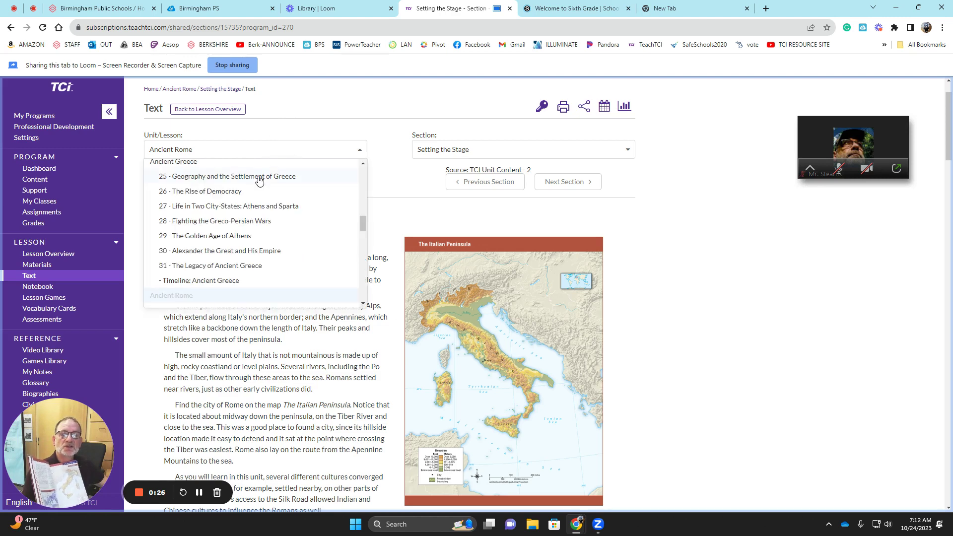
pyautogui.scroll(-3, 256, 182)
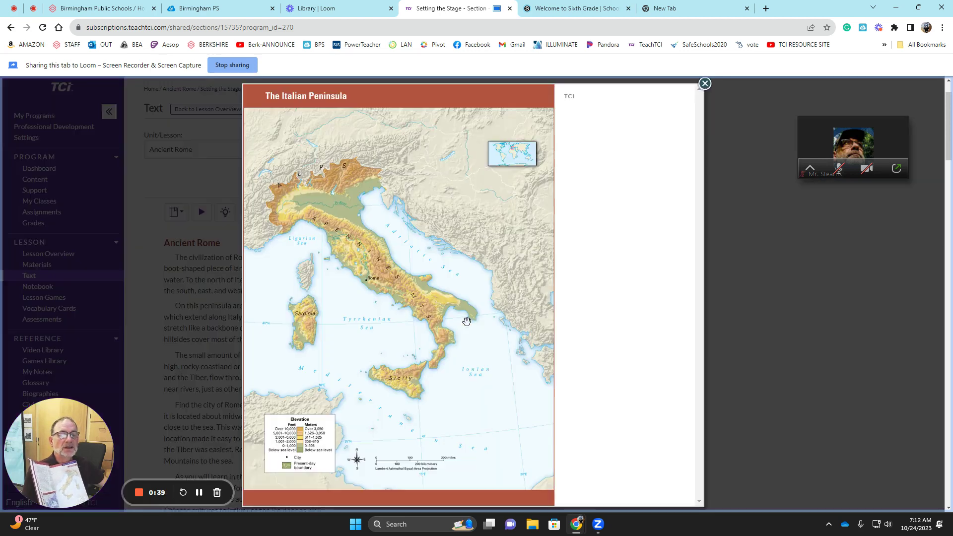
pyautogui.click(467, 323)
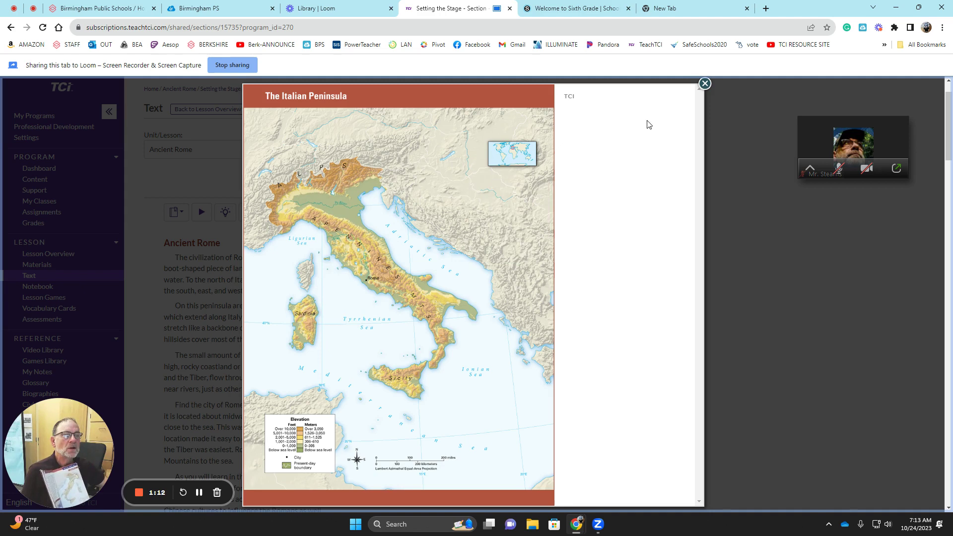
# - Close the enlarged Italian Peninsula map lightbox
pyautogui.click(705, 85)
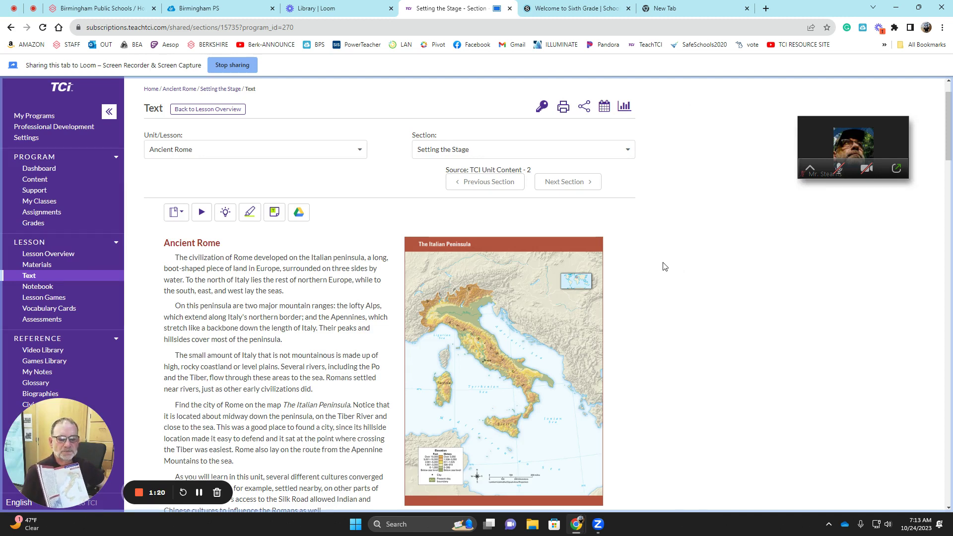
# - Dismiss Windows quick settings and scroll through the Setting the Stage page
pyautogui.click(889, 526)
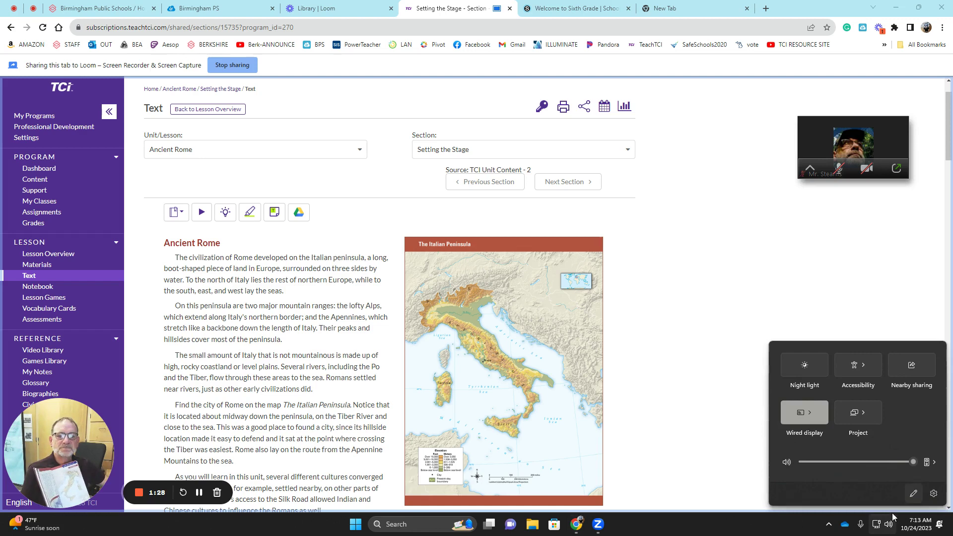
pyautogui.scroll(-1, 793, 265)
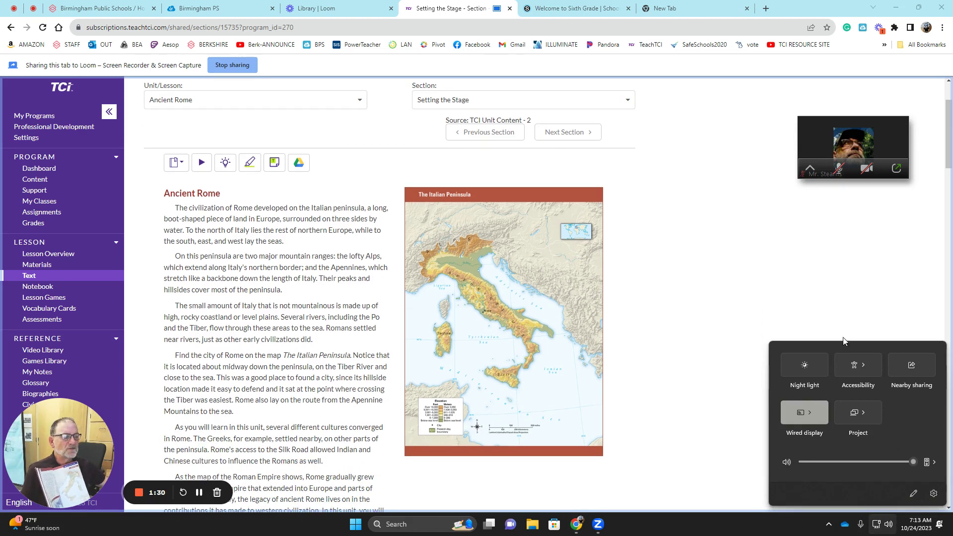
pyautogui.click(849, 319)
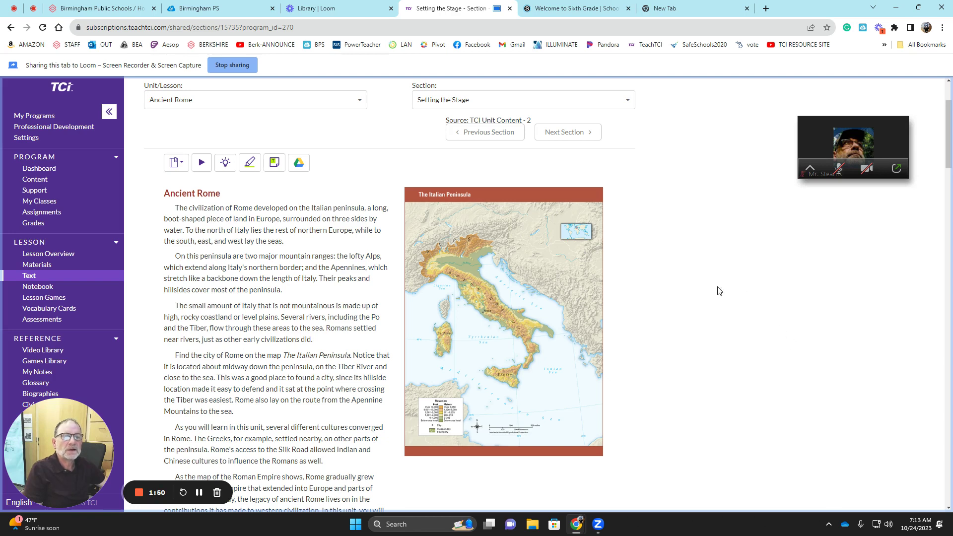
pyautogui.scroll(-2, 425, 214)
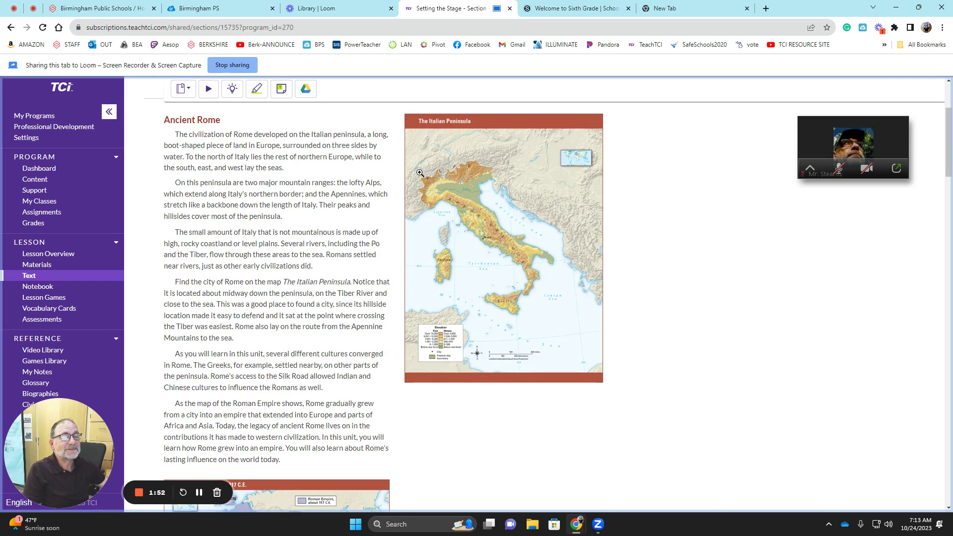
pyautogui.scroll(2, 464, 424)
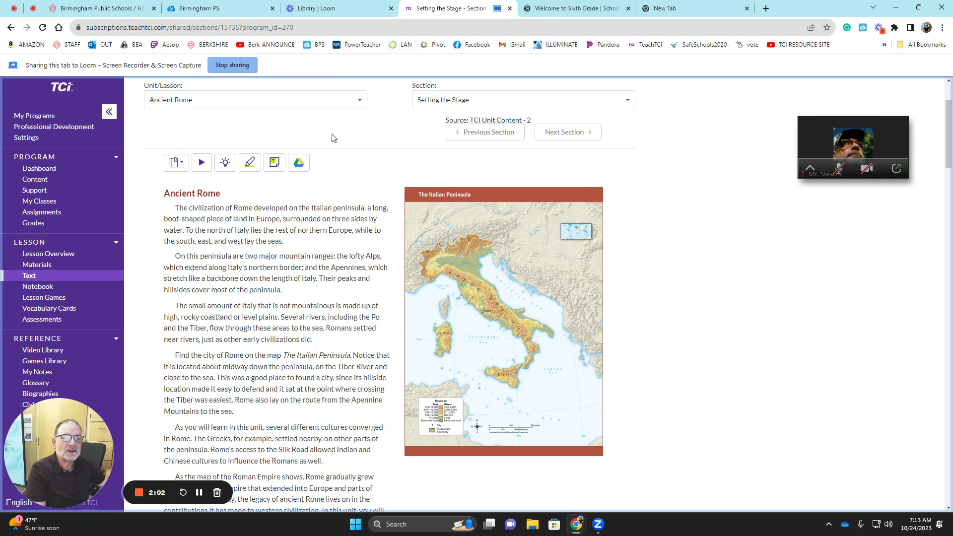
# - Browse the Unit/Lesson dropdown and close it, keeping Ancient Rome – Setting the Stage selected
pyautogui.click(292, 98)
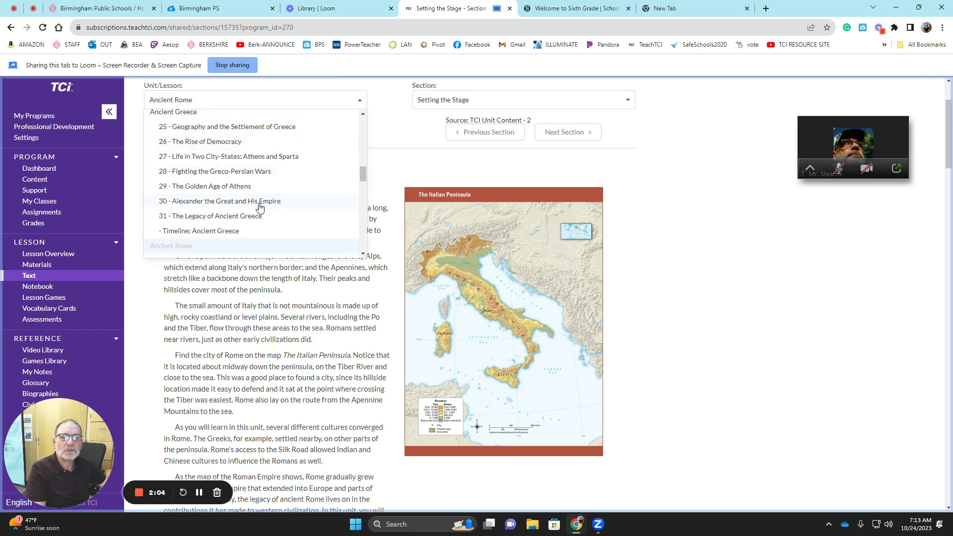
pyautogui.scroll(-3, 259, 209)
pyautogui.scroll(-2, 259, 208)
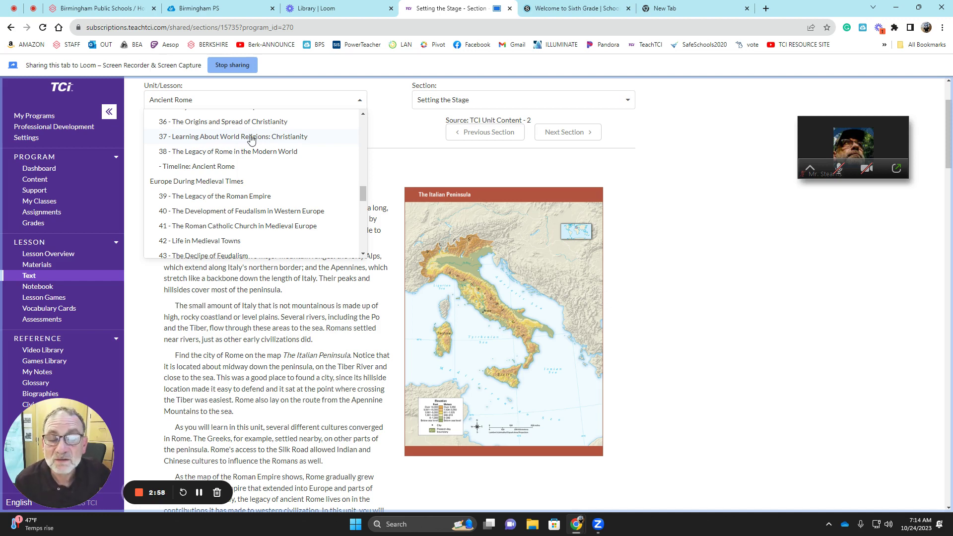
pyautogui.click(444, 176)
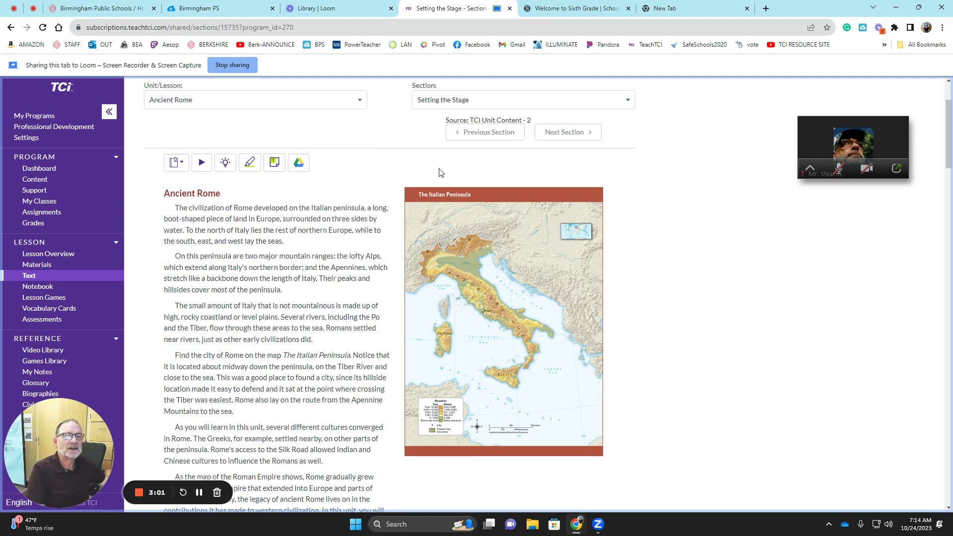
# - Start read-aloud of the Ancient Rome text, lower the system volume, then pause it
pyautogui.click(199, 166)
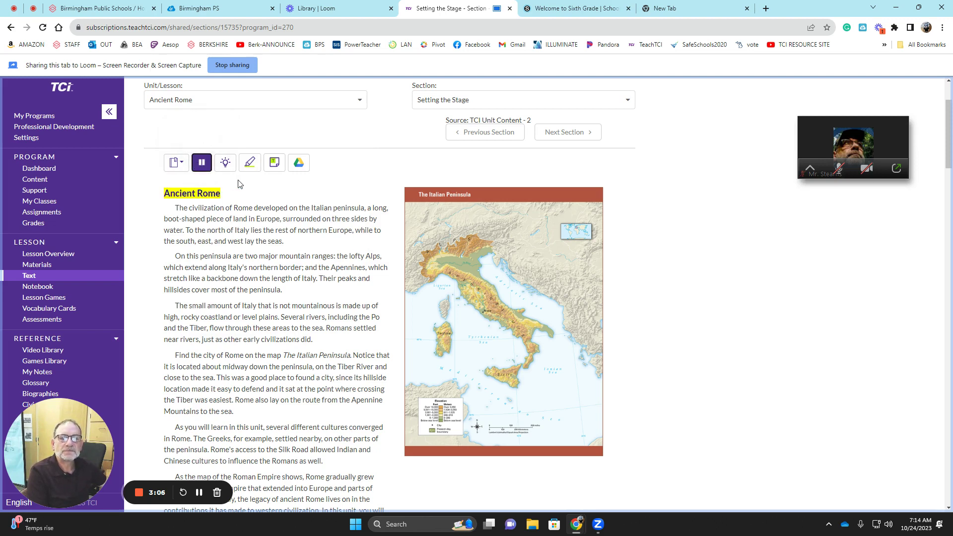
pyautogui.click(887, 525)
pyautogui.moveTo(863, 462); pyautogui.dragTo(796, 471)
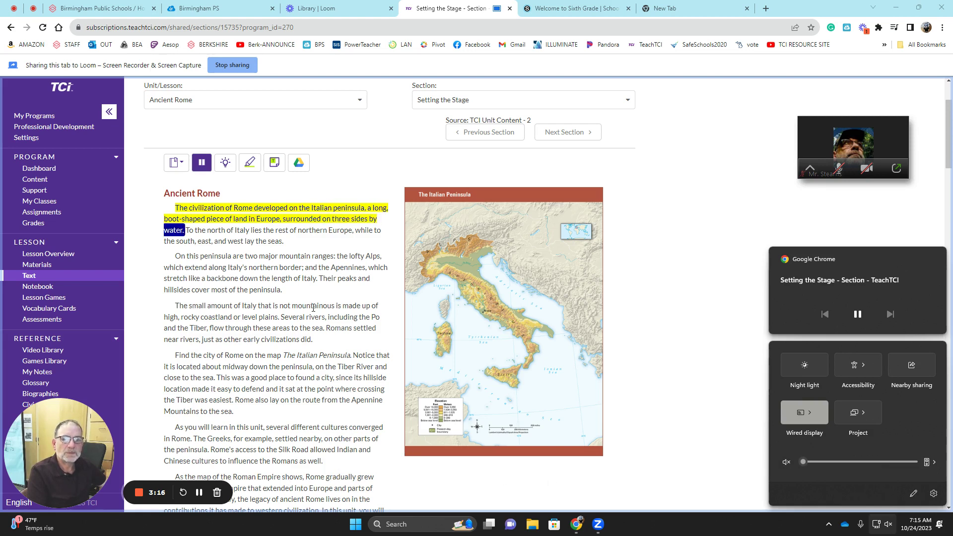
pyautogui.click(201, 162)
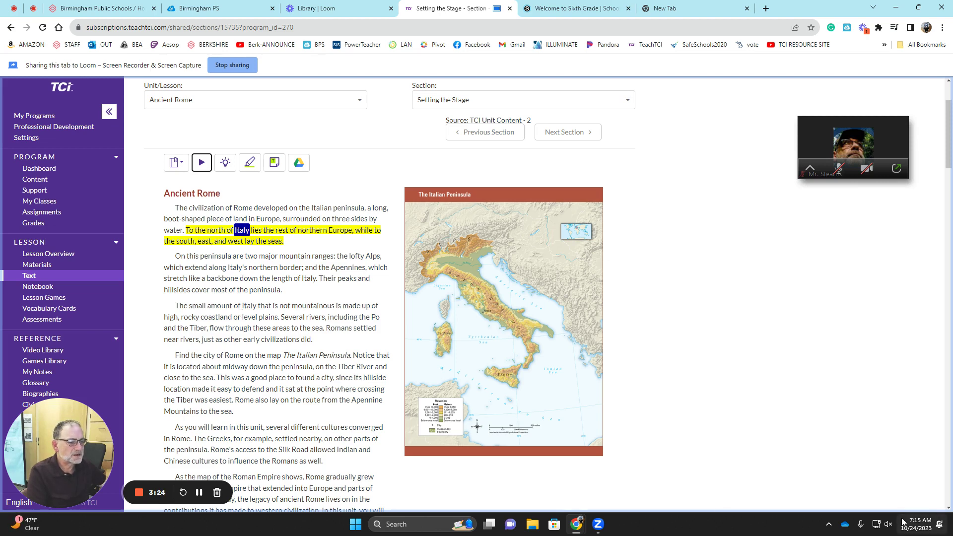
# - Unmute the system sound and raise the volume near maximum
pyautogui.click(888, 530)
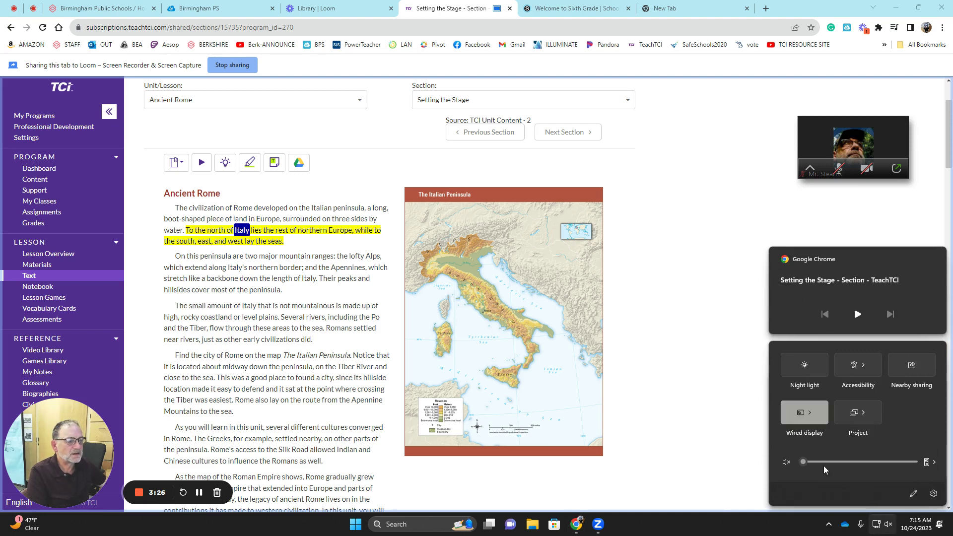
pyautogui.click(867, 461)
pyautogui.moveTo(869, 459); pyautogui.dragTo(913, 461)
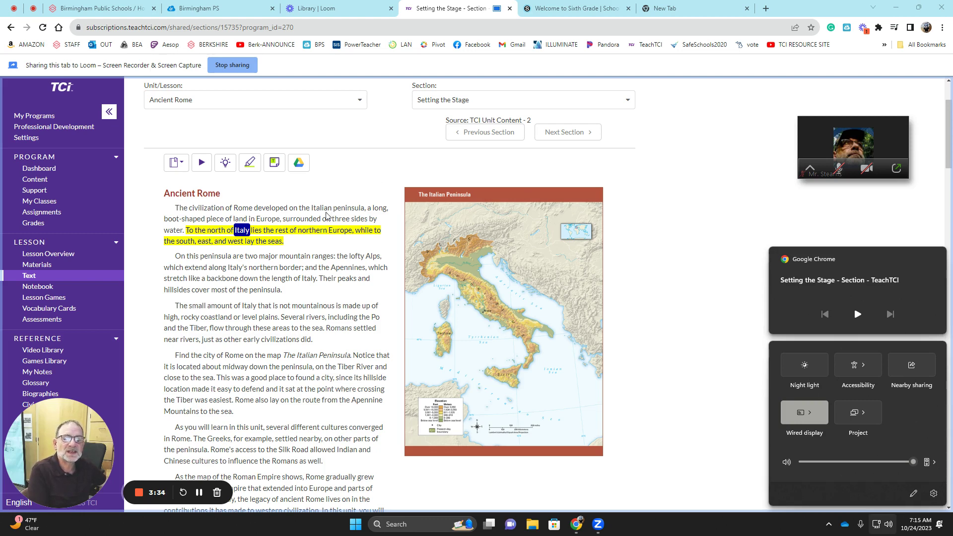
pyautogui.scroll(-1, 238, 169)
pyautogui.scroll(2, 231, 199)
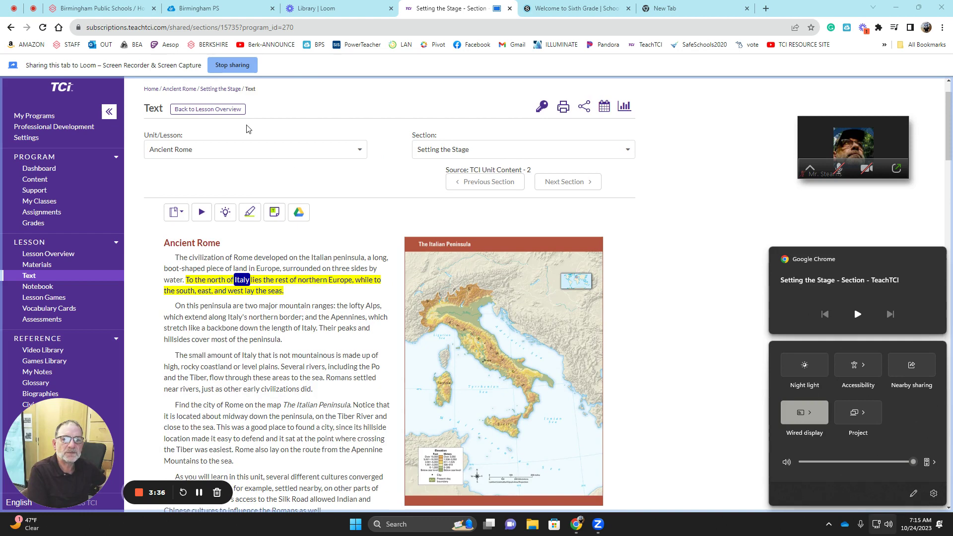
# - Check main ideas (none for this section), dismiss the alert, and enlarge the Italian Peninsula map
pyautogui.click(226, 212)
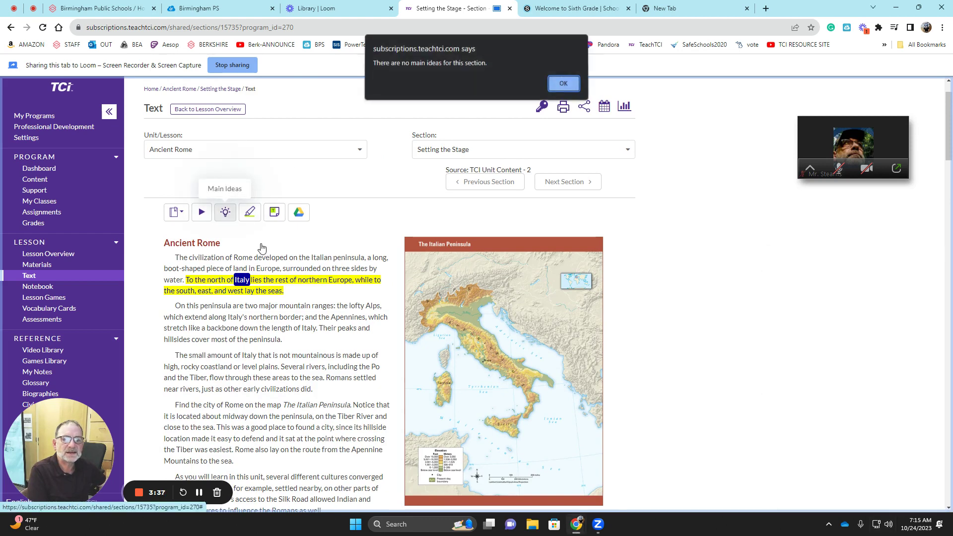
pyautogui.click(563, 84)
pyautogui.scroll(-3, 364, 242)
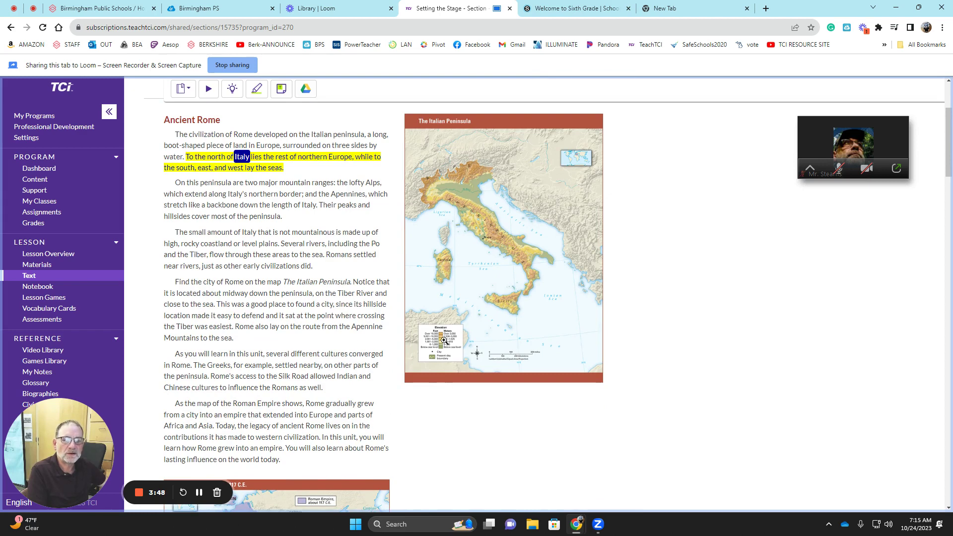
pyautogui.click(486, 237)
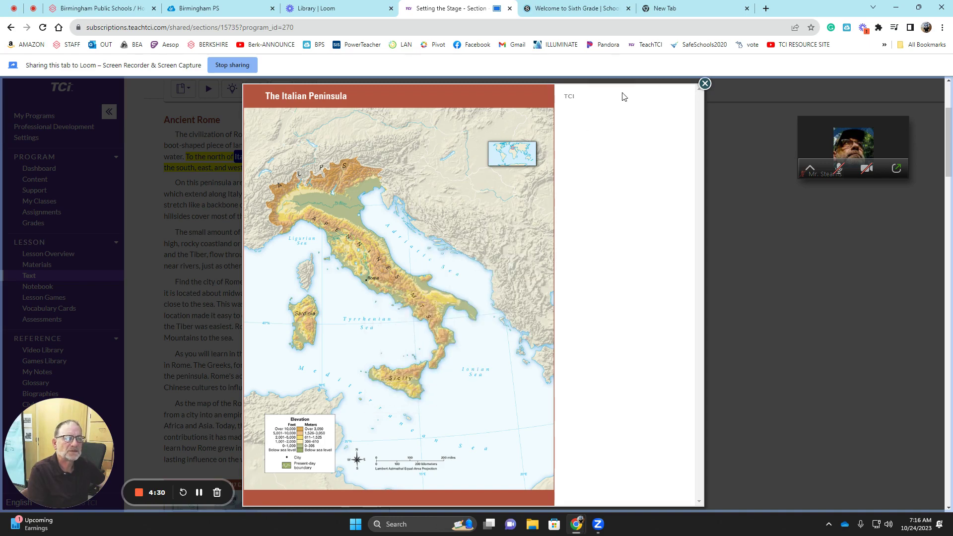
# - Close the Italian Peninsula popup, then view and close the Roman Empire, About 117 C.E. map
pyautogui.click(705, 83)
pyautogui.scroll(-3, 424, 374)
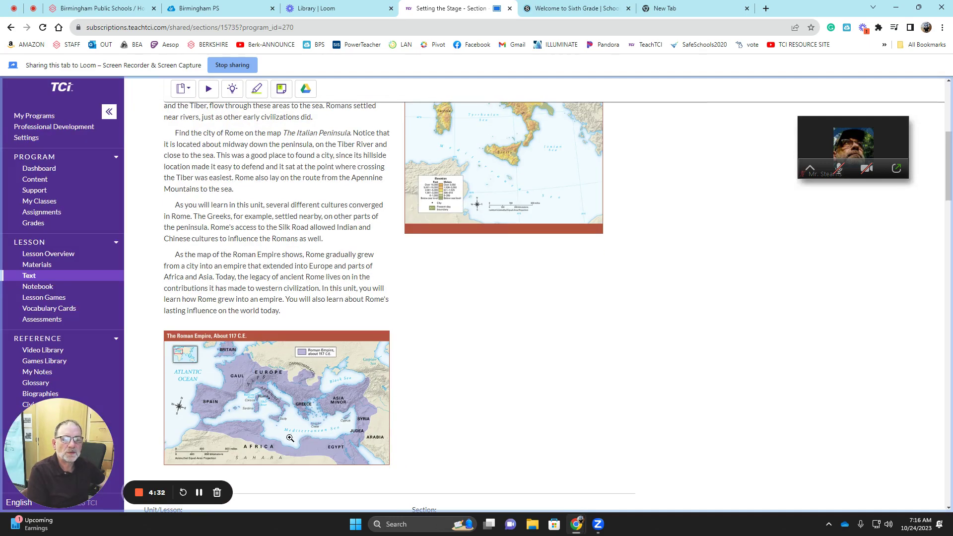
pyautogui.click(287, 439)
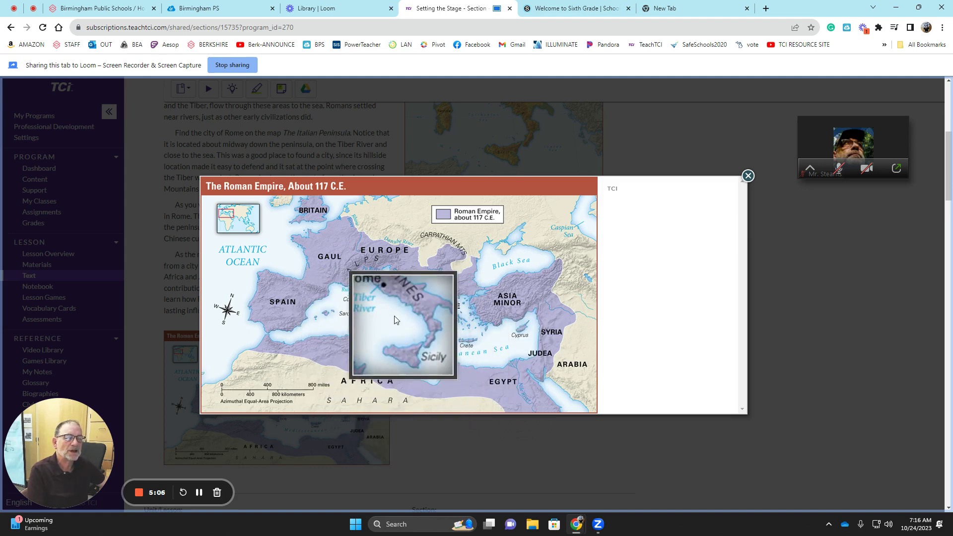
pyautogui.click(747, 175)
# - Answer question 1, Locate the Alps, with 'See Map...'
pyautogui.scroll(3, 575, 328)
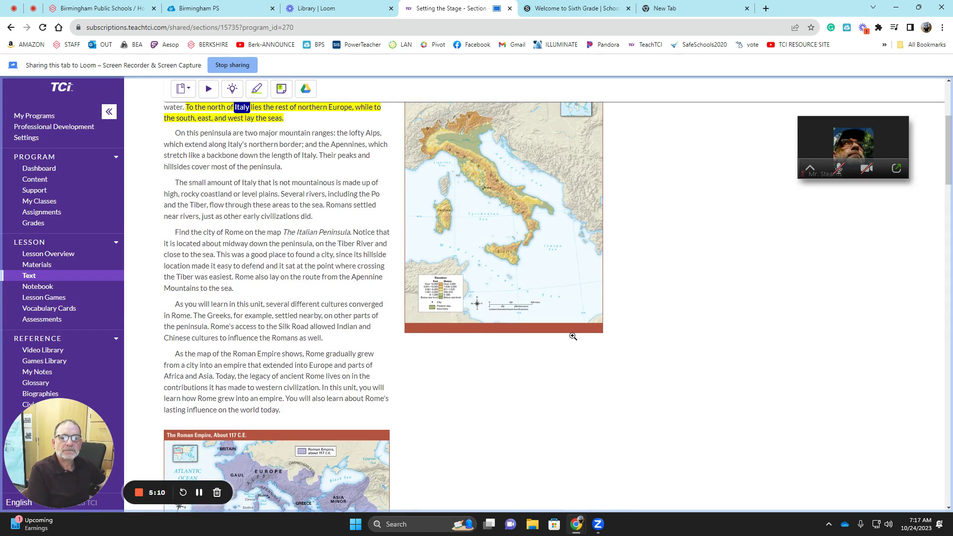
pyautogui.scroll(-15, 436, 342)
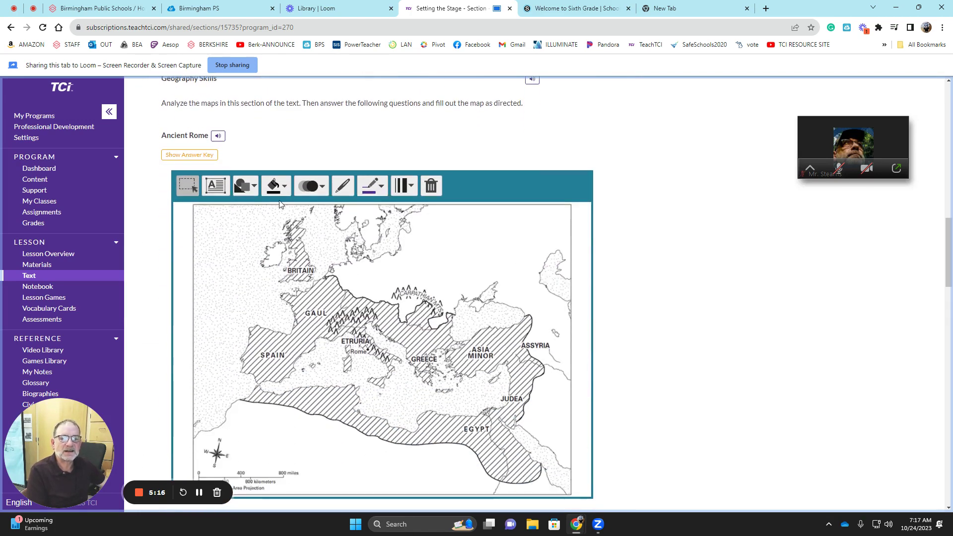
pyautogui.scroll(-2, 317, 323)
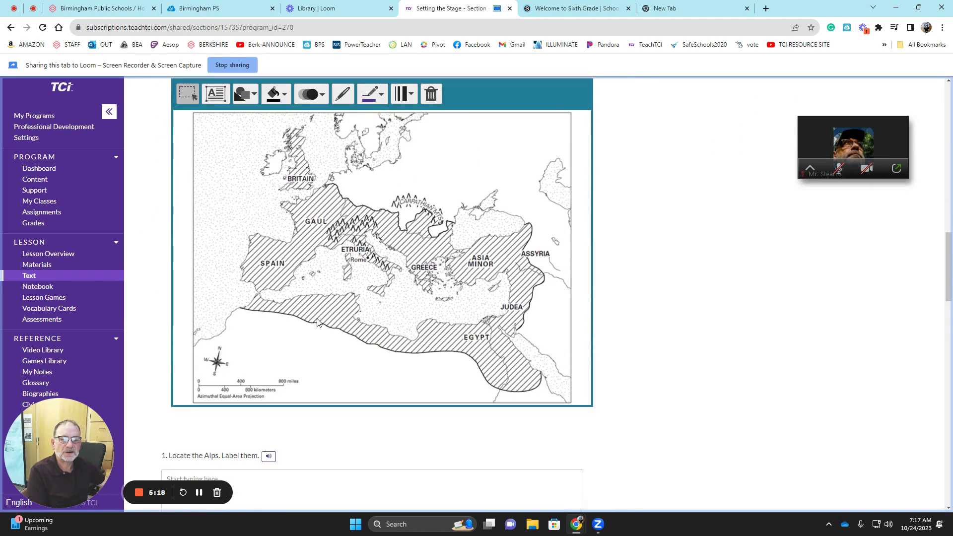
pyautogui.scroll(-4, 318, 323)
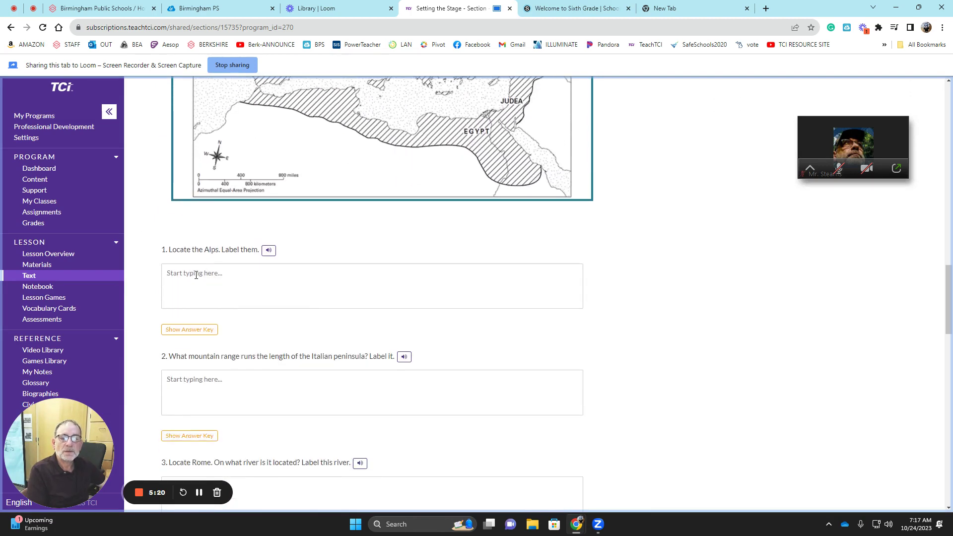
pyautogui.click(164, 293)
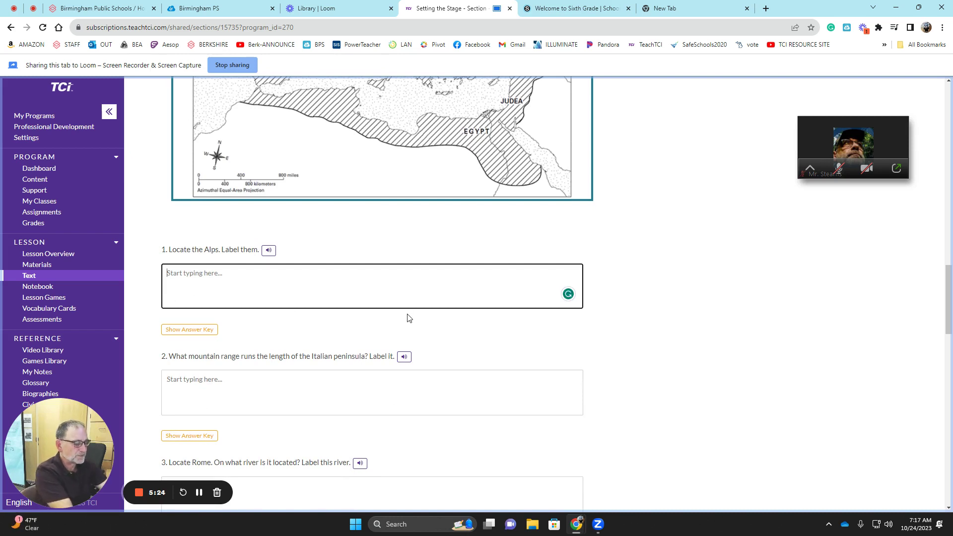
pyautogui.write('See Map...')
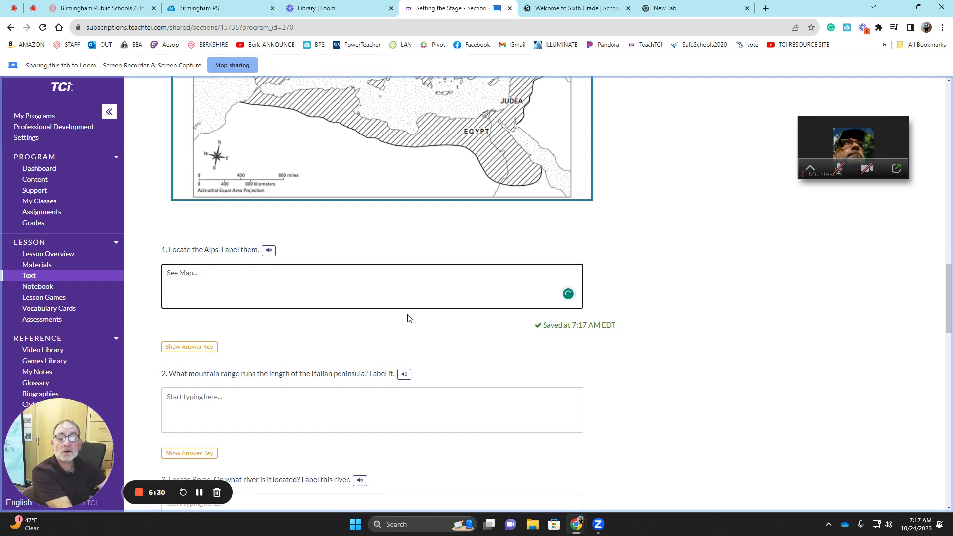
pyautogui.scroll(3, 392, 97)
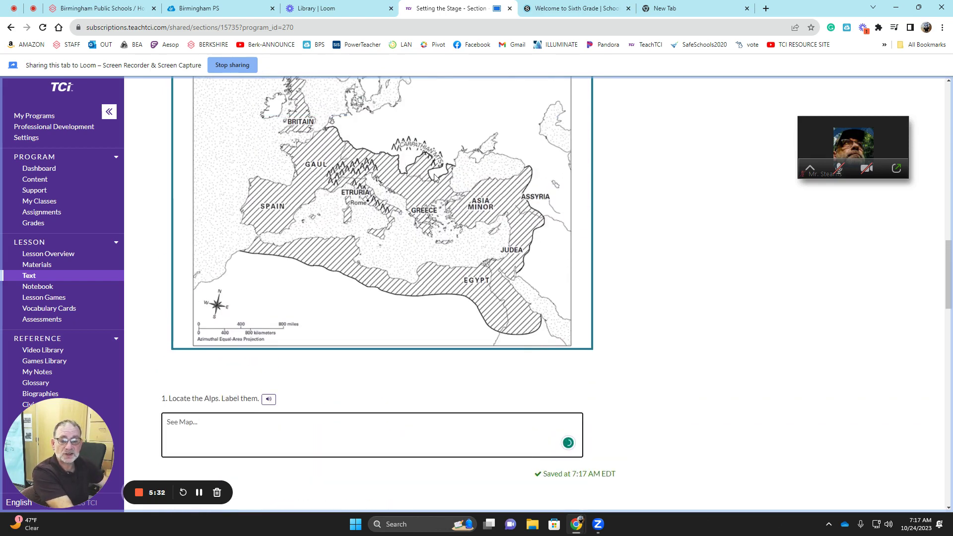
pyautogui.scroll(2, 293, 177)
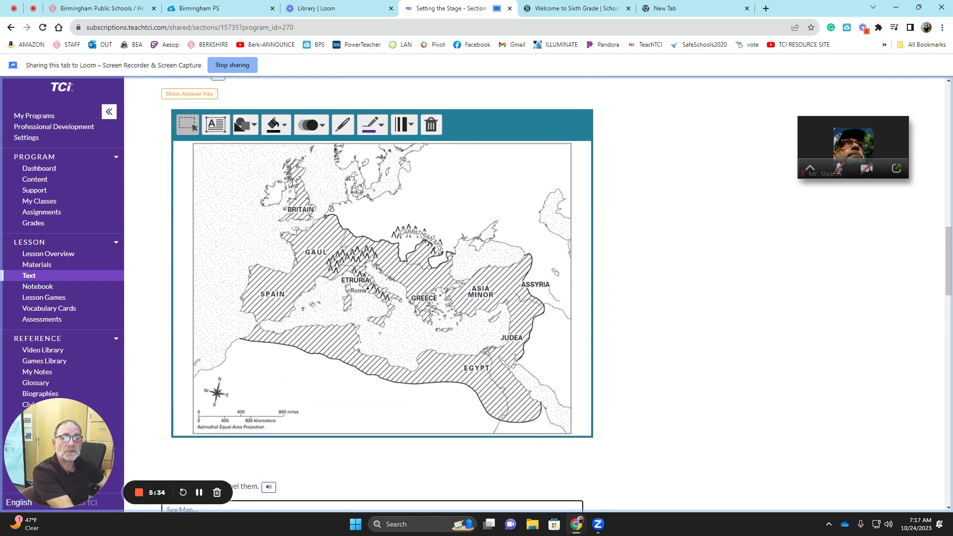
pyautogui.scroll(-5, 342, 251)
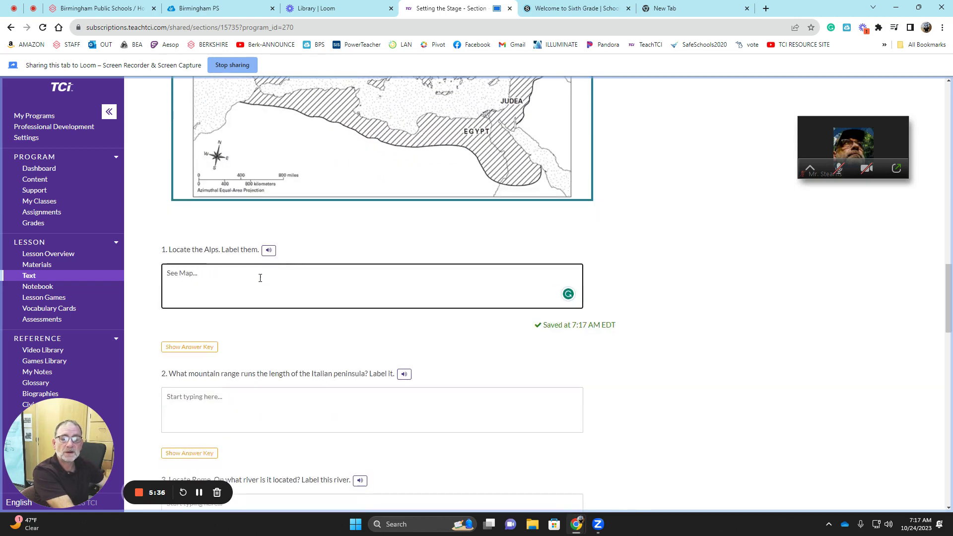
pyautogui.scroll(-2, 259, 276)
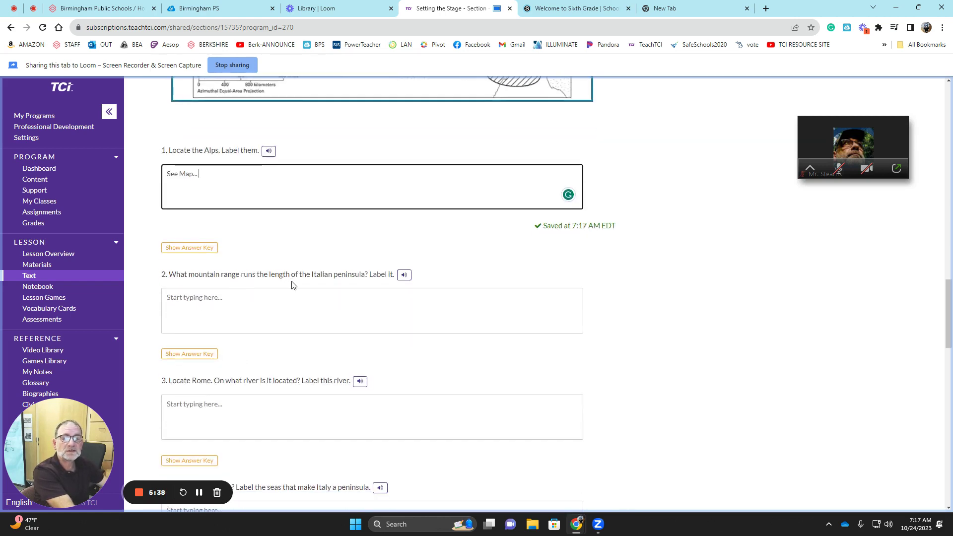
# - Answer question 2 with 'See Map. The mountain range that runs the length of the Italian peninsula is.....'
pyautogui.click(210, 302)
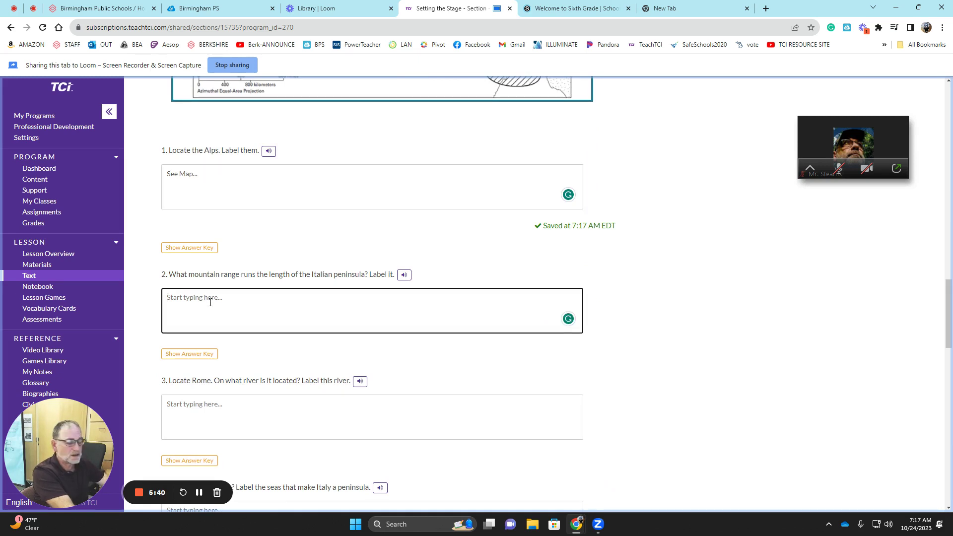
pyautogui.write('See')
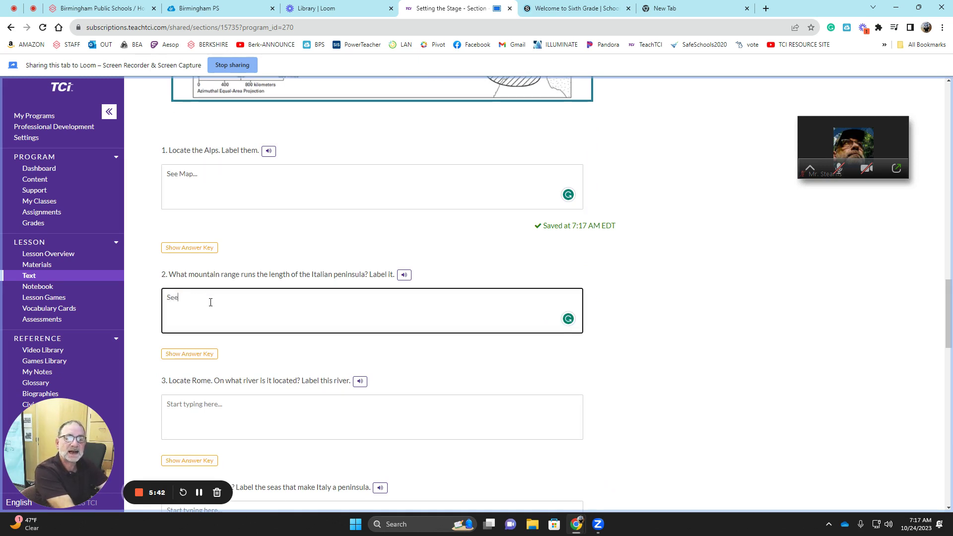
pyautogui.write(' Map. The mounta')
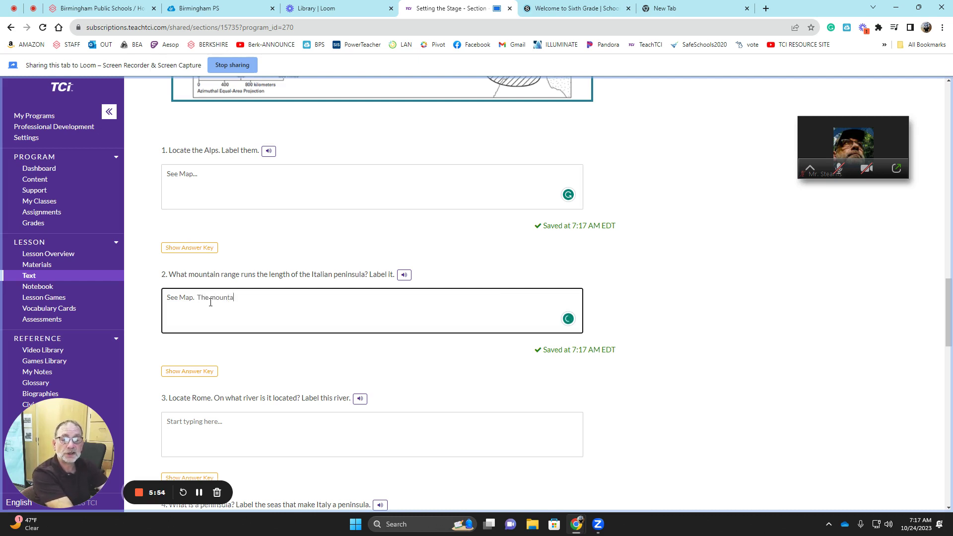
pyautogui.write('in range that ')
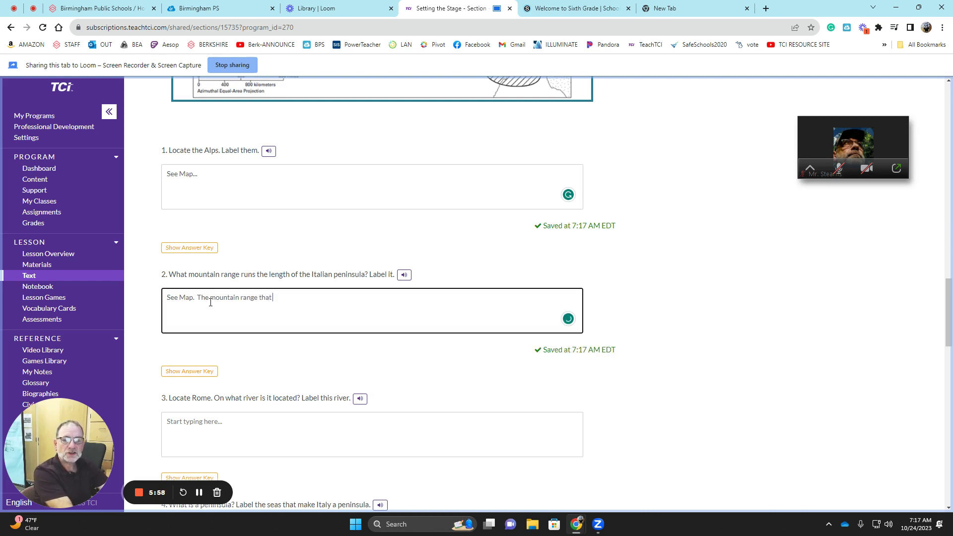
pyautogui.write('runs the length of th')
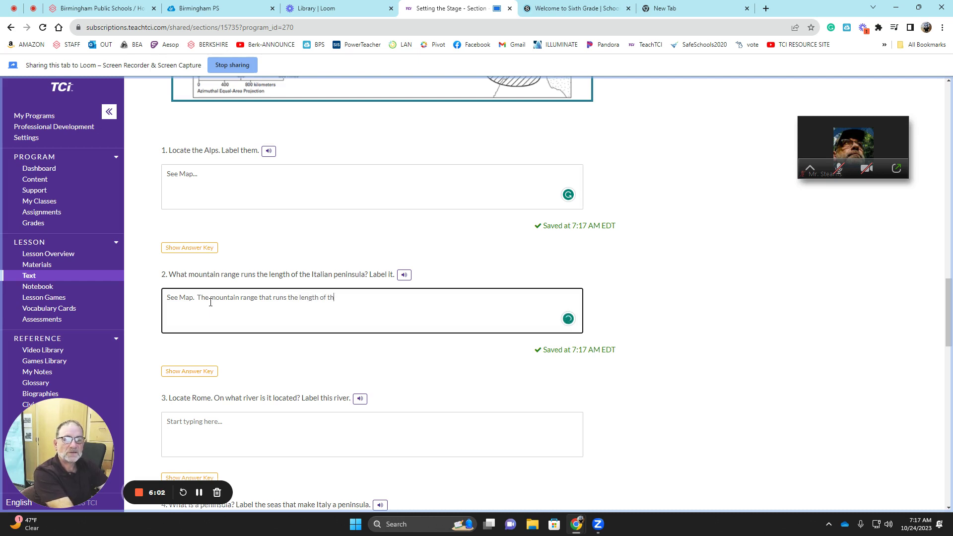
pyautogui.write('e Italian penins')
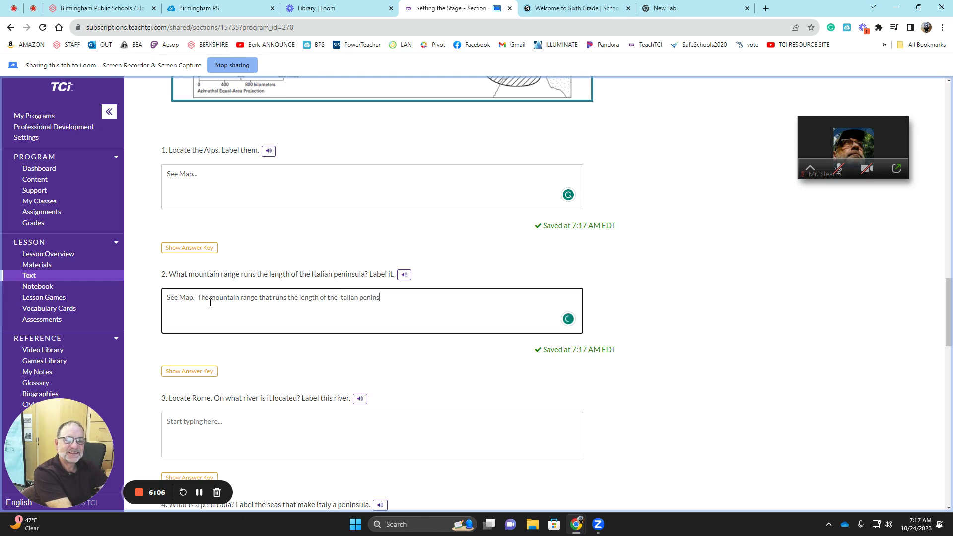
pyautogui.write('ula')
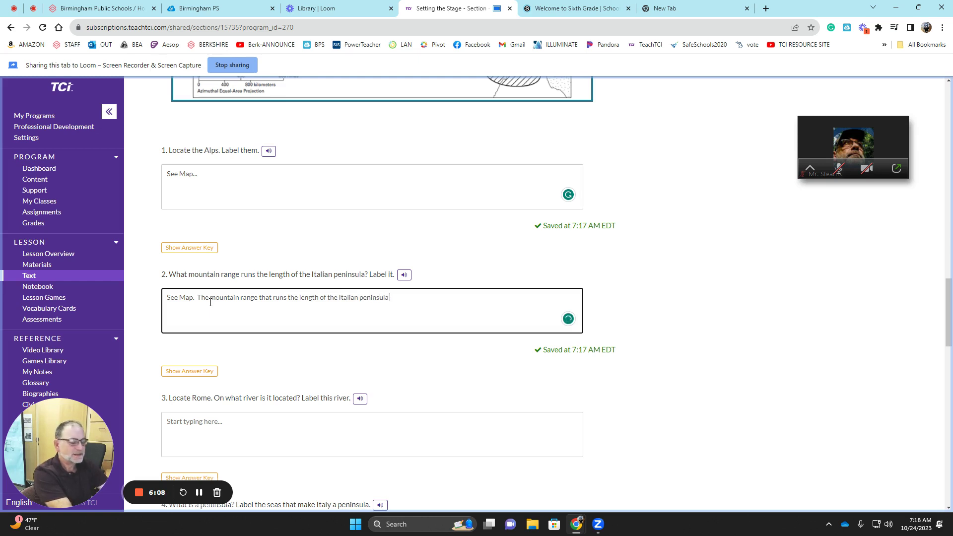
pyautogui.write(' is....')
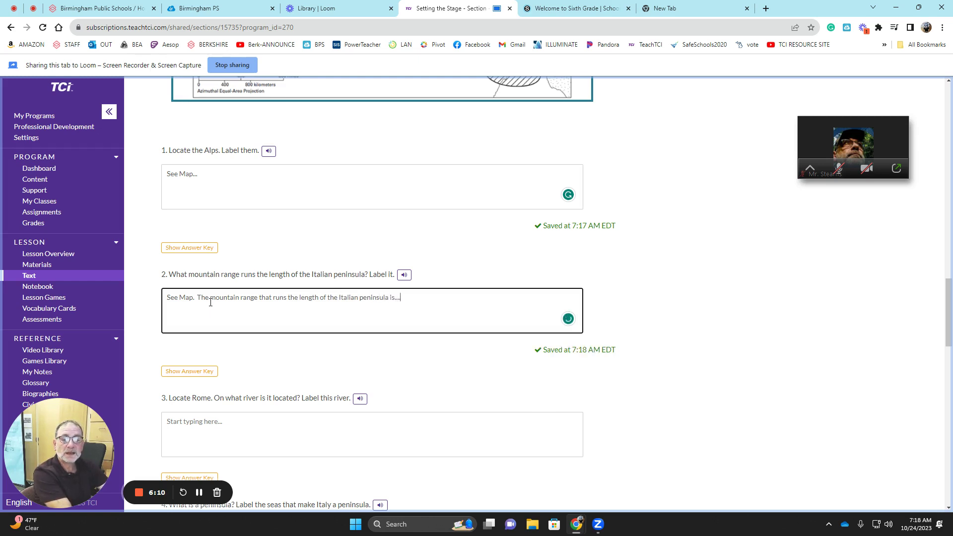
pyautogui.write('..')
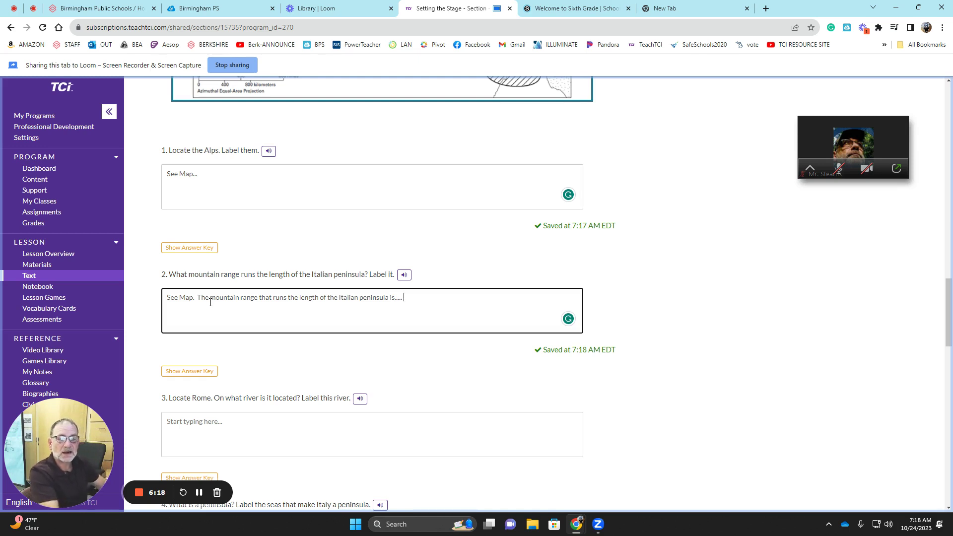
pyautogui.moveTo(196, 297); pyautogui.dragTo(402, 299)
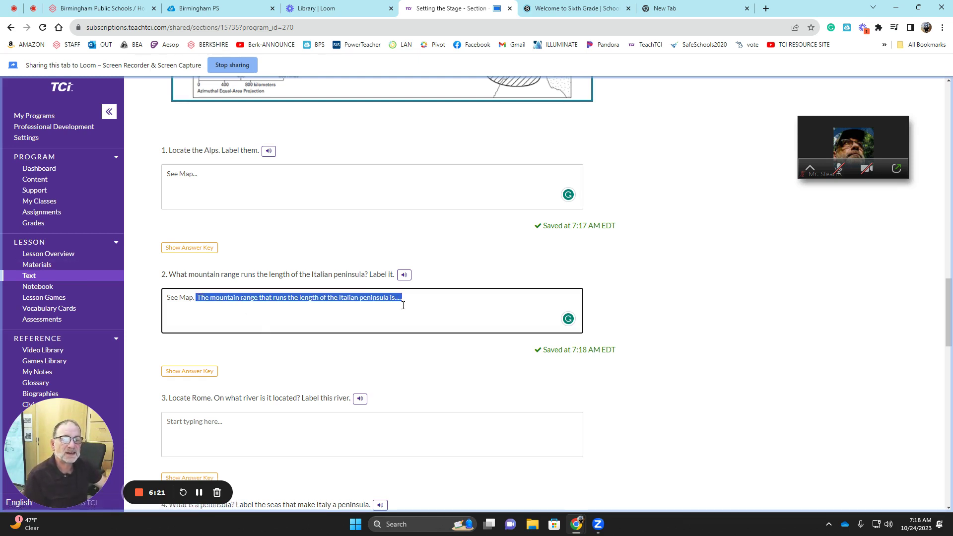
pyautogui.click(171, 275)
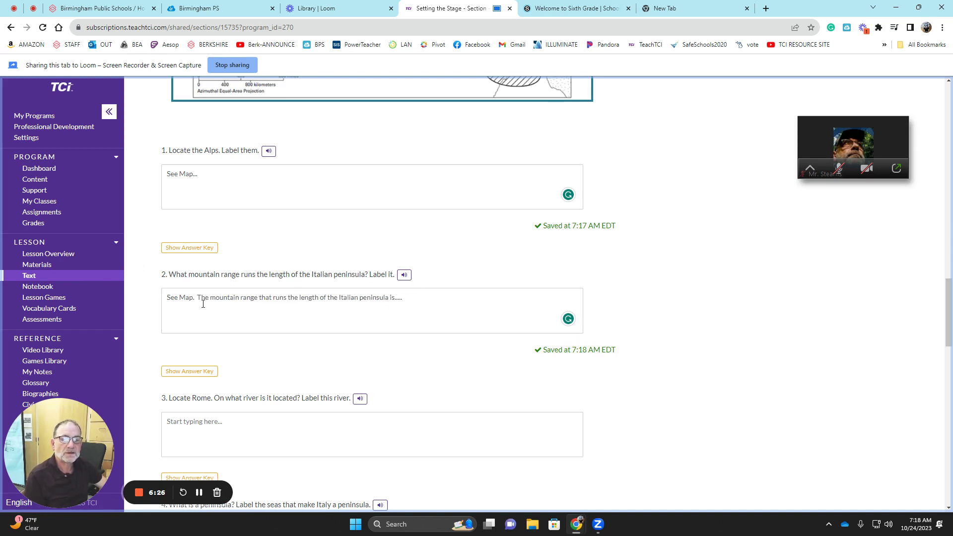
# - Fill question 3's answer with the starter 'See Map... Rome is located on or near the ...... river.'
pyautogui.scroll(-1, 203, 303)
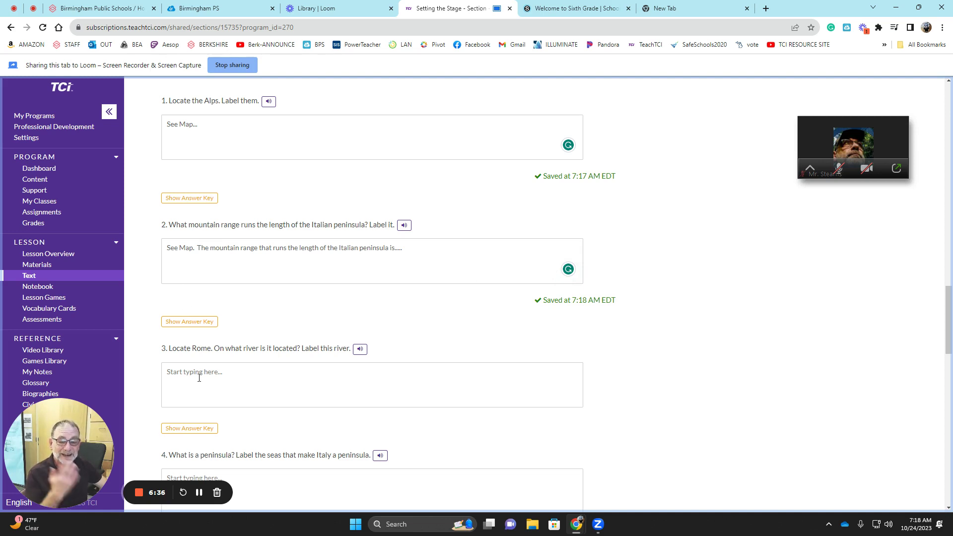
pyautogui.scroll(-1, 199, 375)
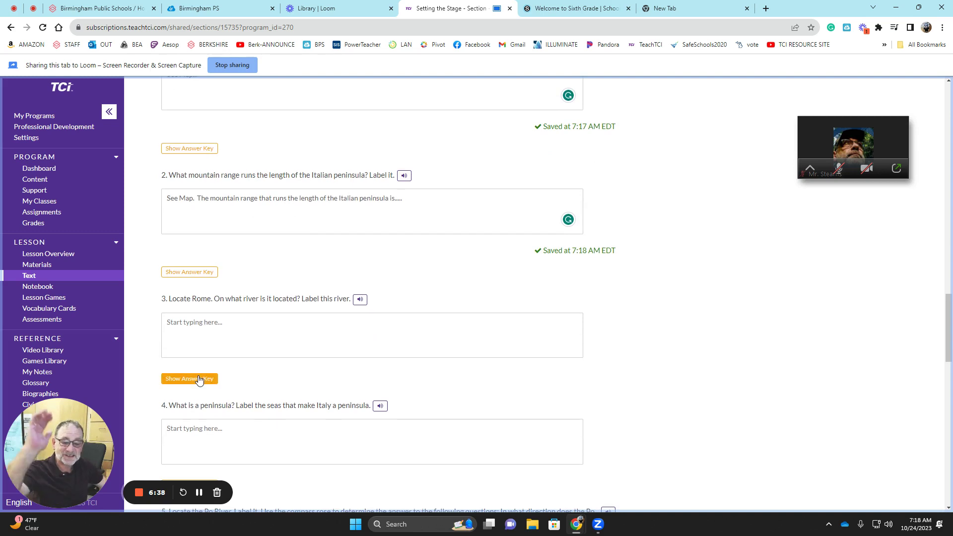
pyautogui.click(210, 326)
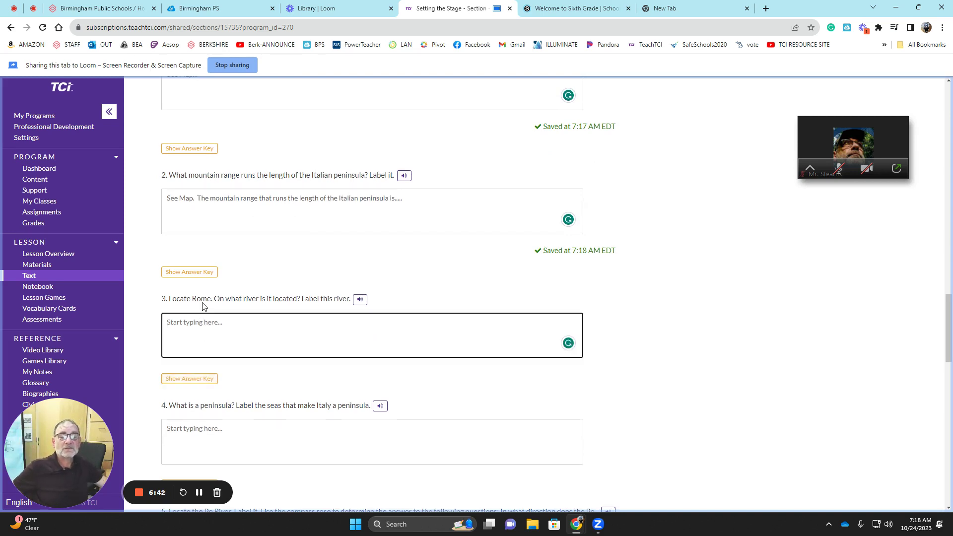
pyautogui.write('S')
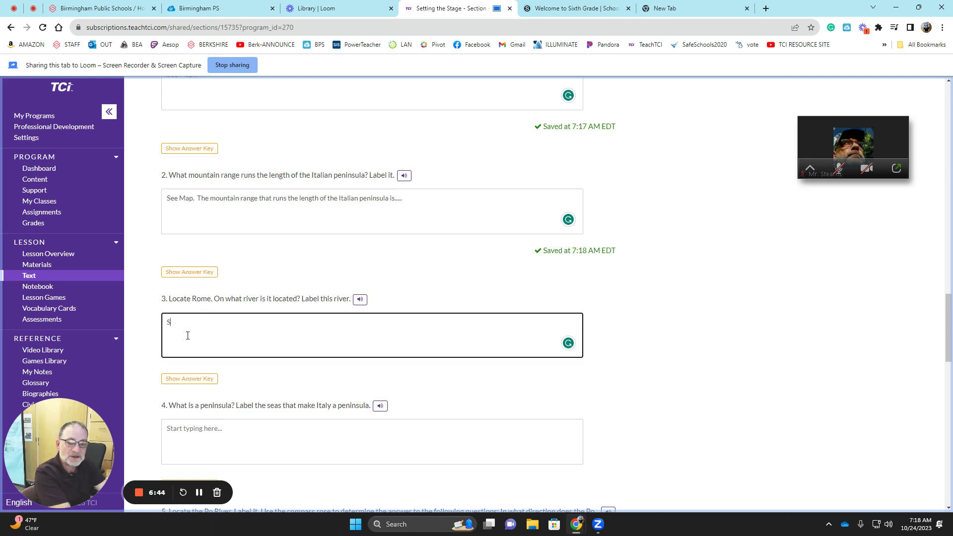
pyautogui.write('ee Map...')
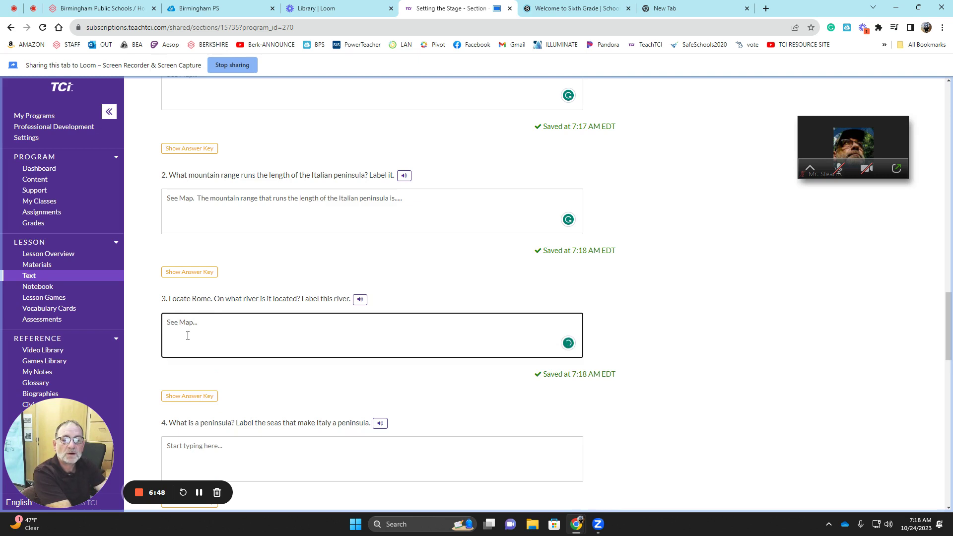
pyautogui.write(' Rome is located on or')
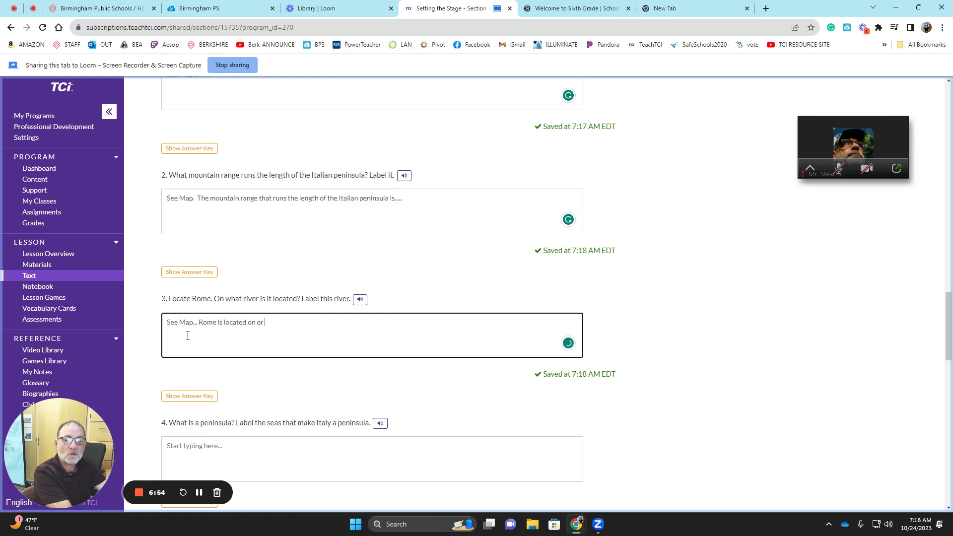
pyautogui.write('the ...... river.')
# - Write 'See Map' as question 5's answer, with 'Three sentences...' on a second line
pyautogui.scroll(-3, 236, 337)
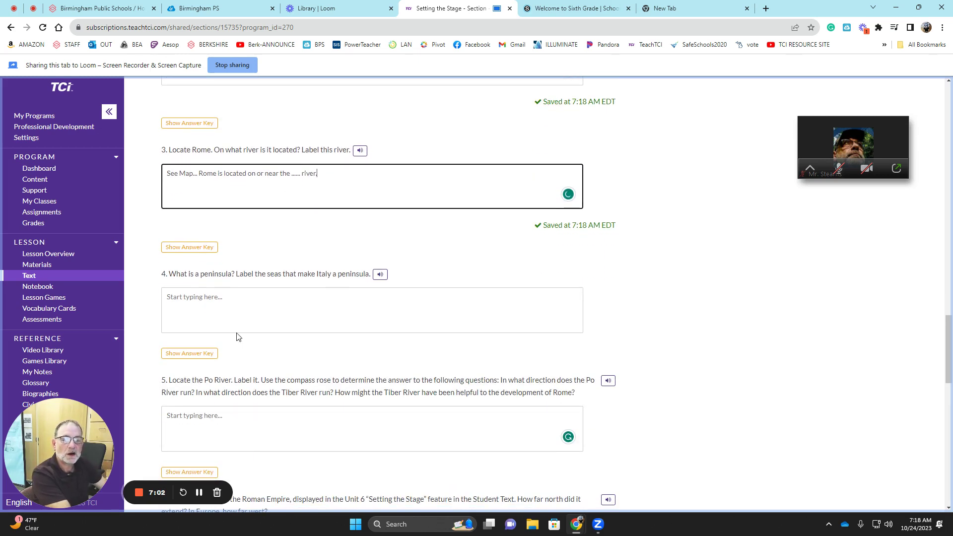
pyautogui.scroll(-1, 230, 377)
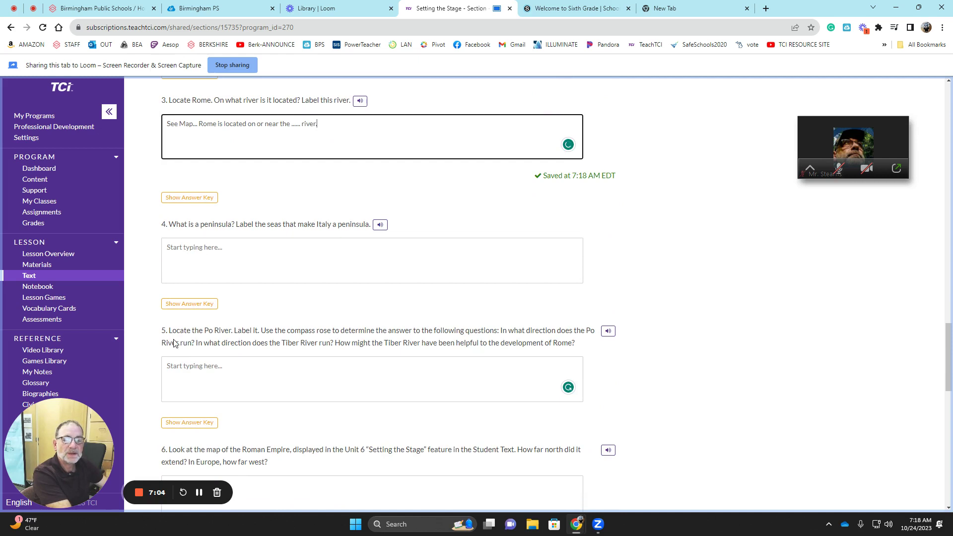
pyautogui.click(186, 375)
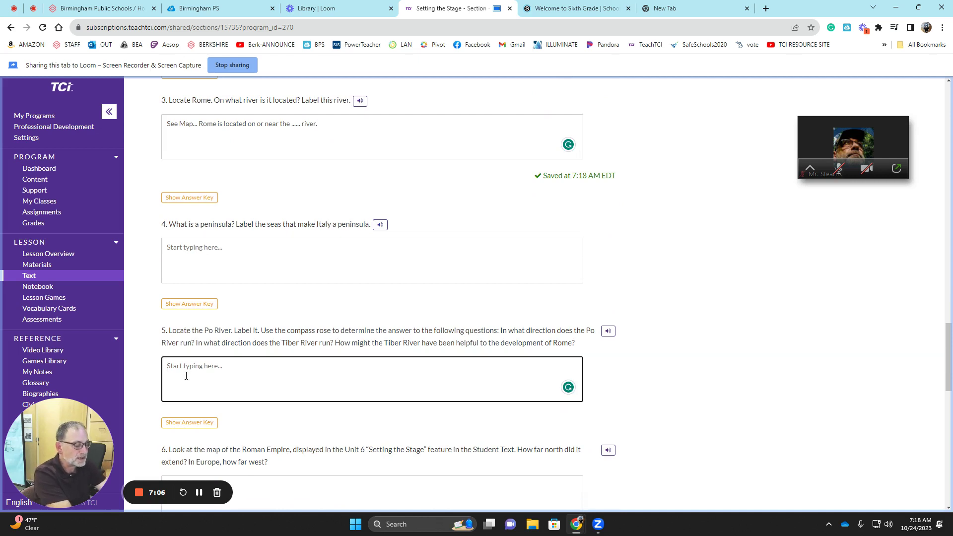
pyautogui.write('See M')
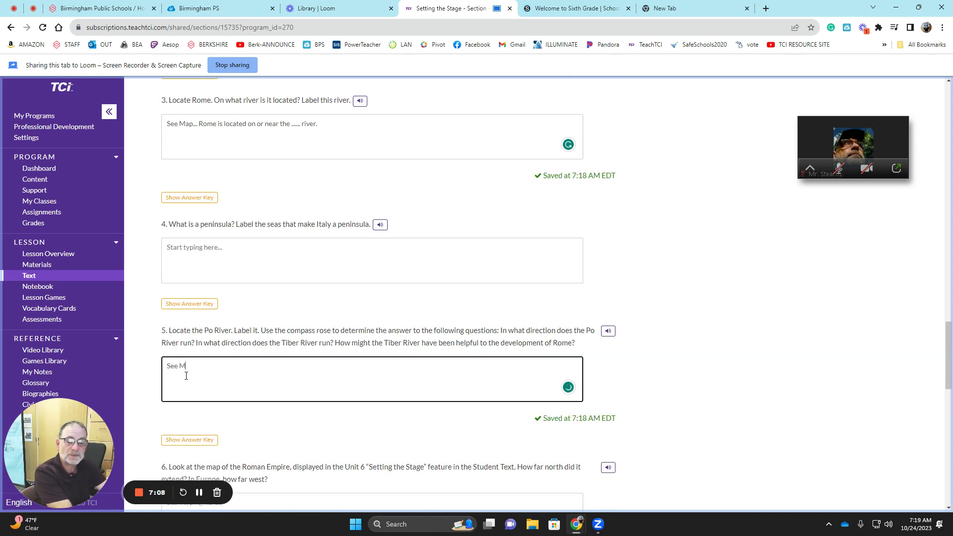
pyautogui.write('ap')
pyautogui.press('Return')
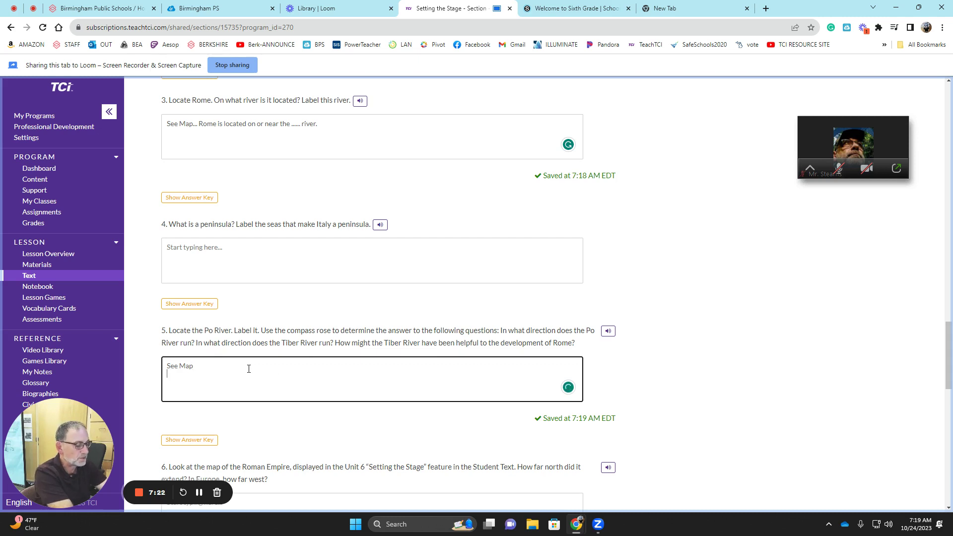
pyautogui.write('Three sent')
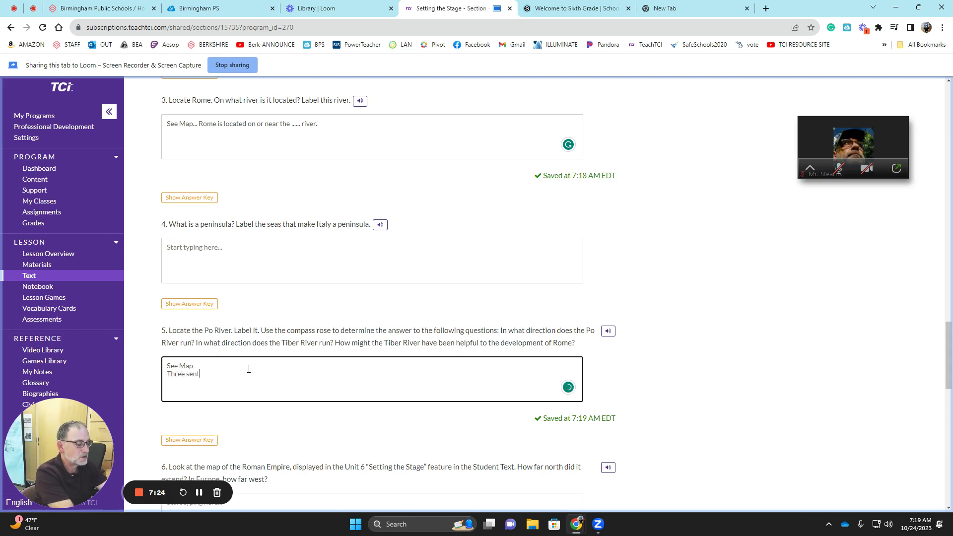
pyautogui.write('ences...')
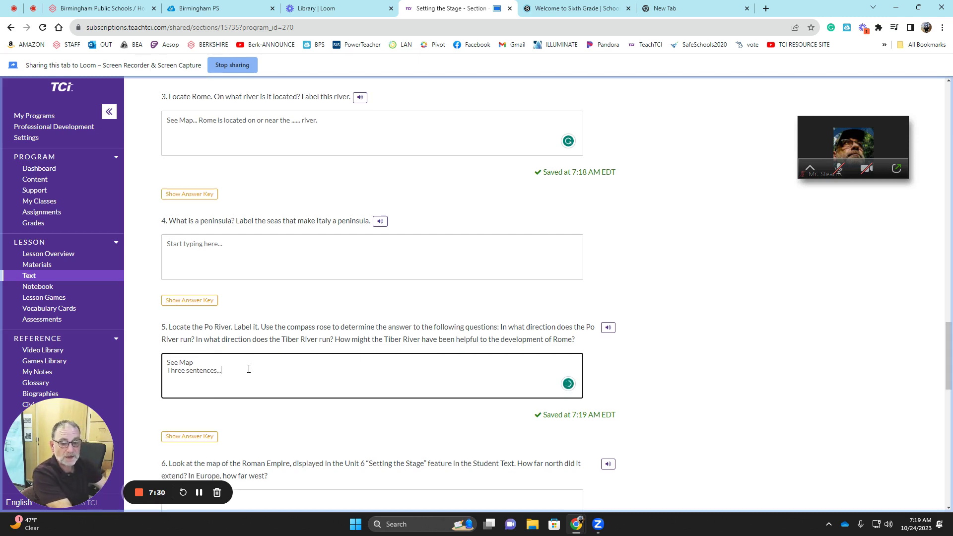
pyautogui.scroll(-3, 249, 369)
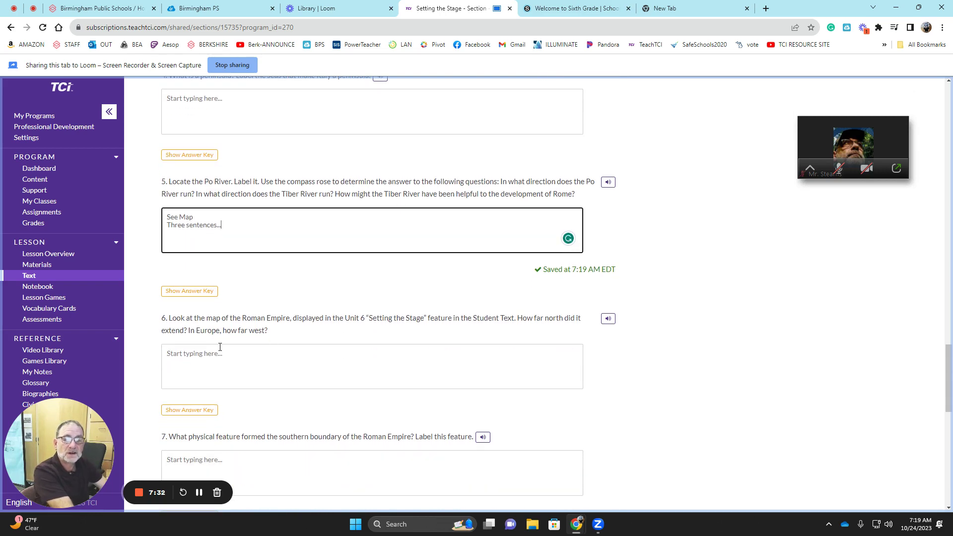
pyautogui.scroll(-1, 194, 348)
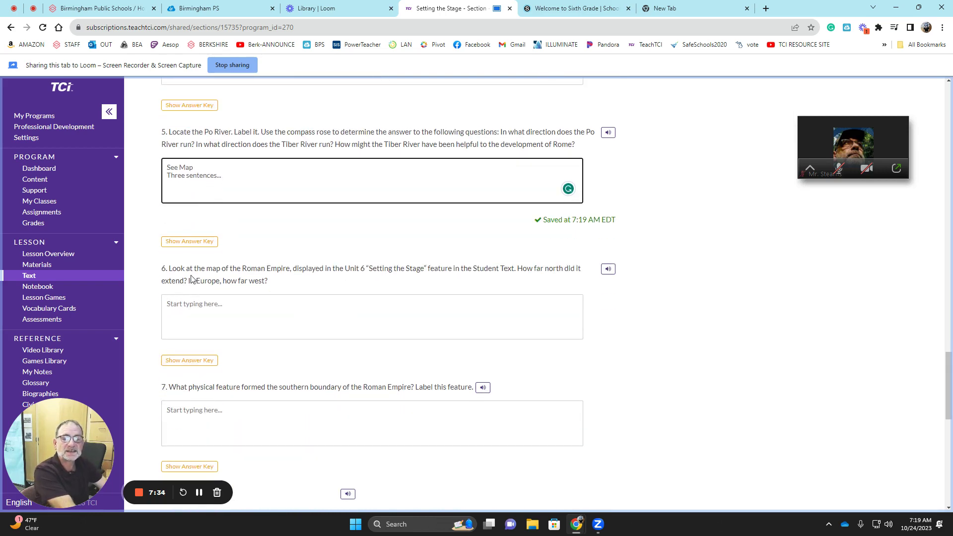
pyautogui.scroll(15, 249, 272)
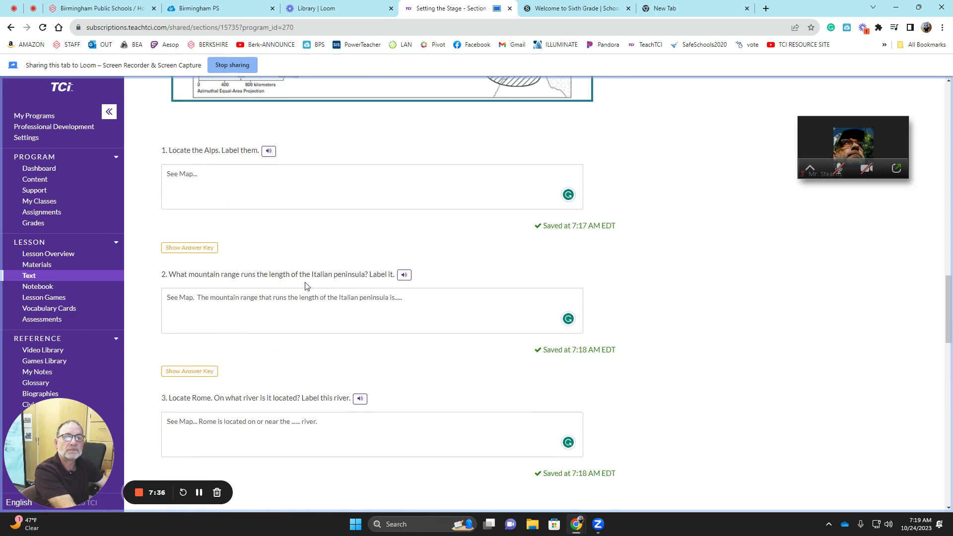
pyautogui.scroll(2, 307, 287)
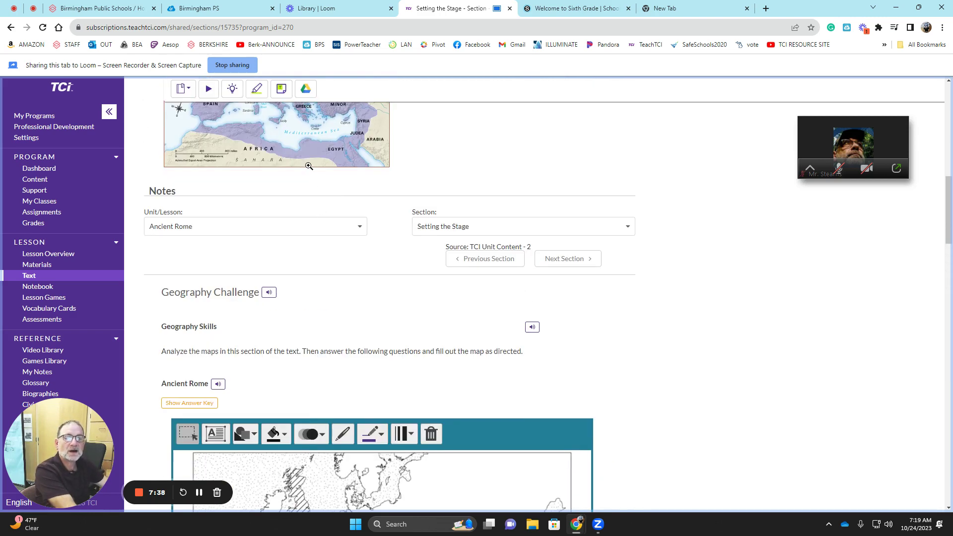
pyautogui.click(345, 117)
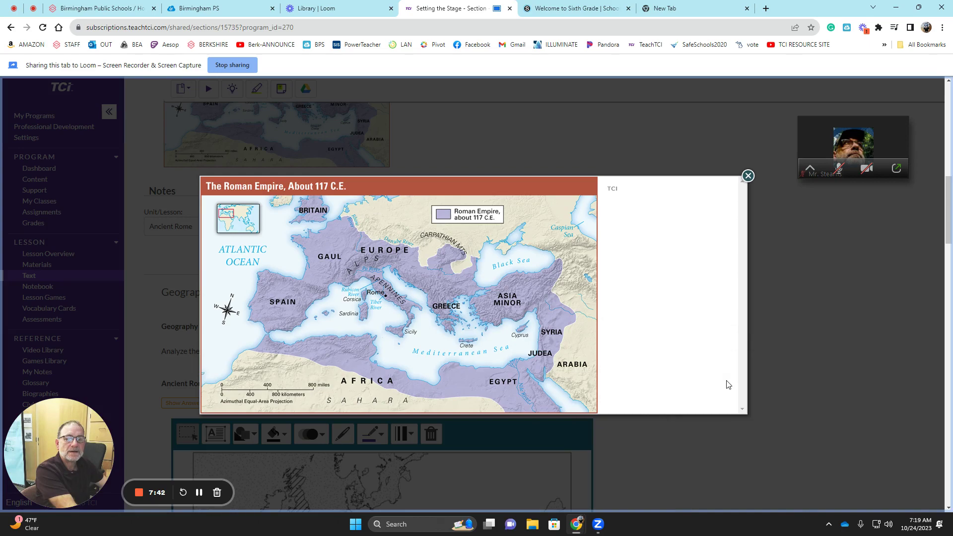
pyautogui.click(678, 162)
pyautogui.scroll(-12, 451, 356)
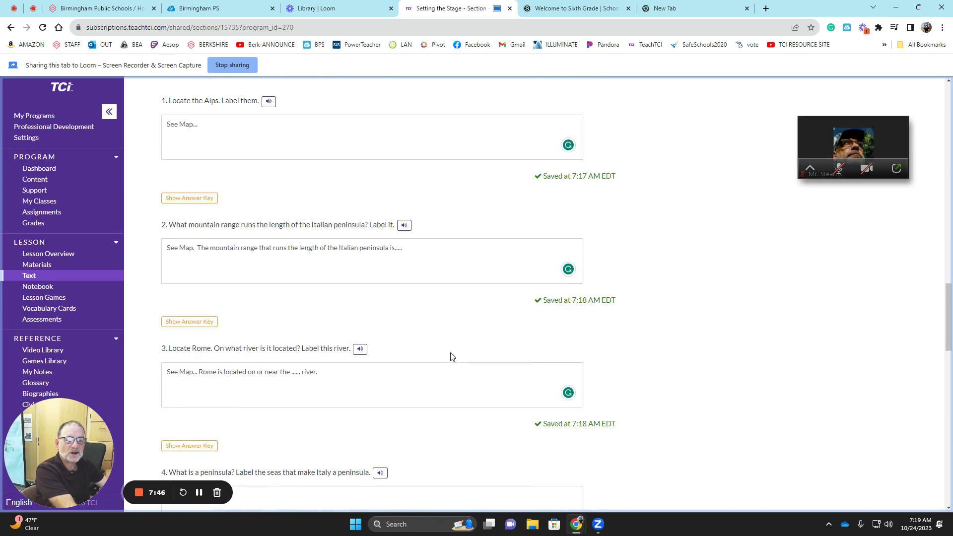
pyautogui.scroll(-9, 451, 357)
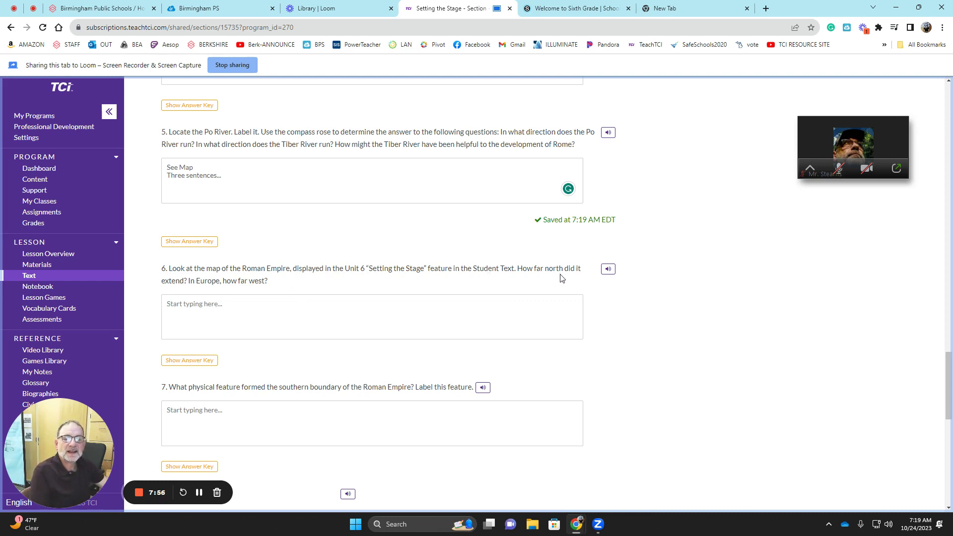
pyautogui.scroll(20, 486, 288)
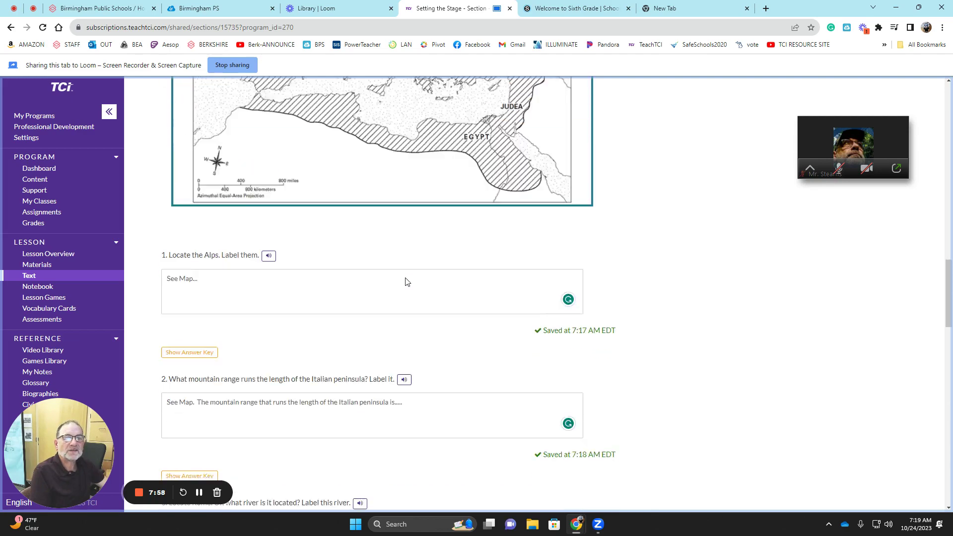
pyautogui.scroll(-3, 354, 294)
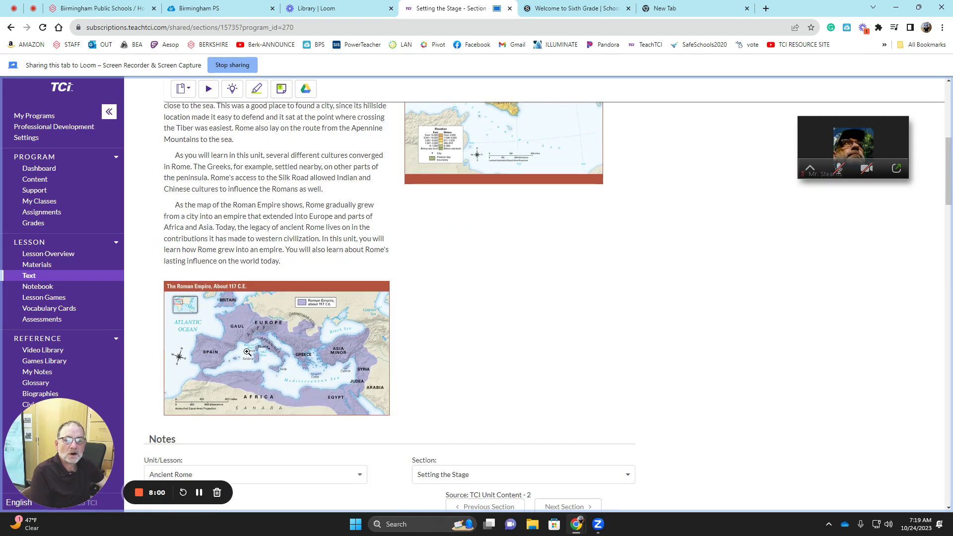
pyautogui.click(299, 362)
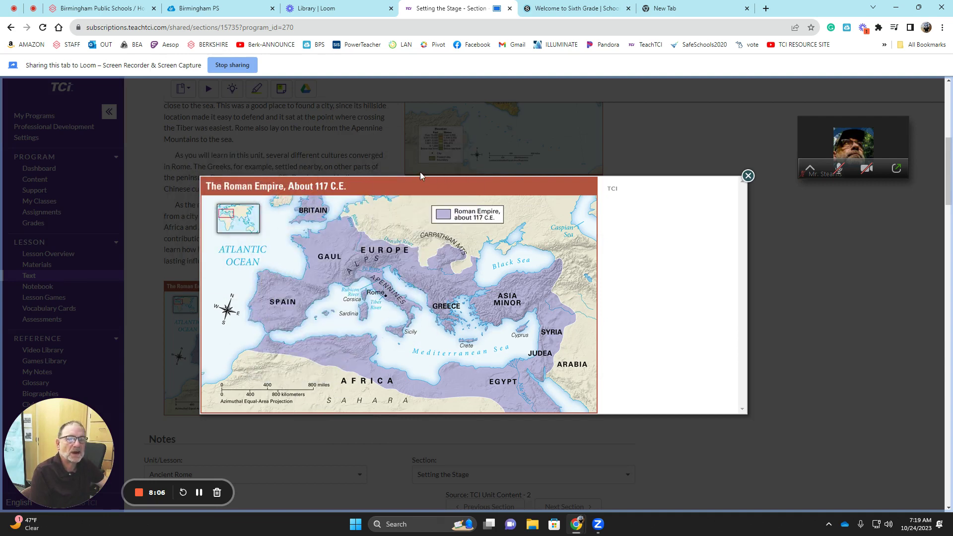
pyautogui.click(747, 176)
pyautogui.scroll(-20, 471, 322)
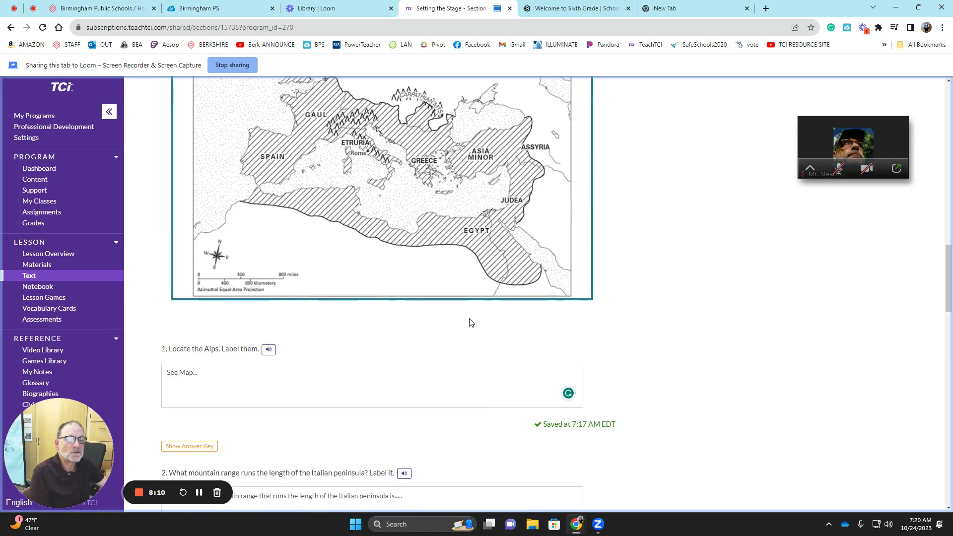
pyautogui.scroll(-10, 471, 322)
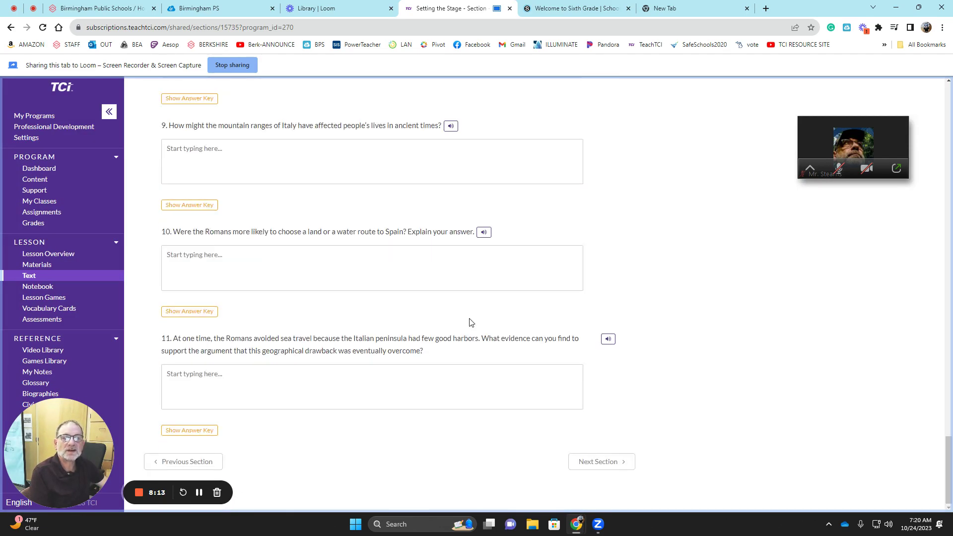
pyautogui.scroll(1, 471, 322)
pyautogui.scroll(-1, 469, 320)
pyautogui.scroll(5, 449, 345)
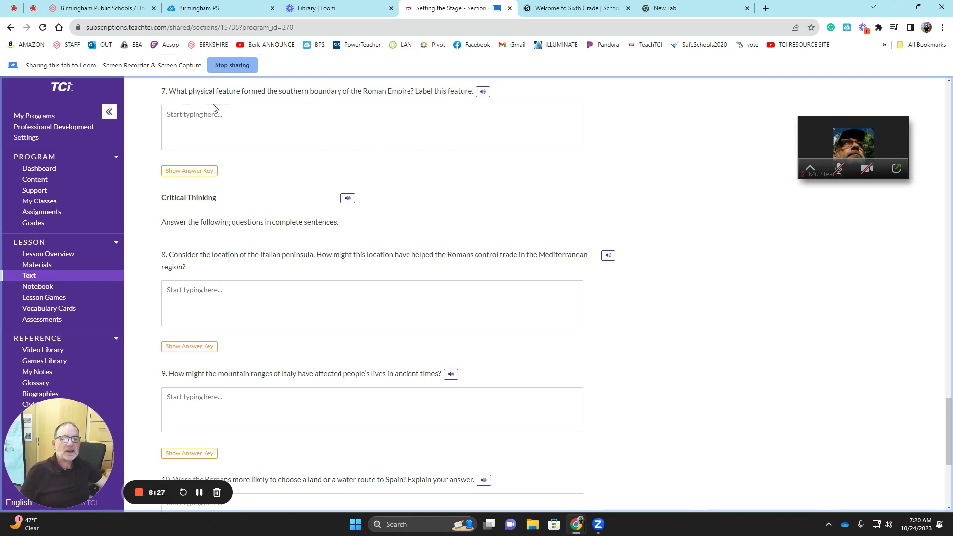
pyautogui.scroll(-2, 310, 186)
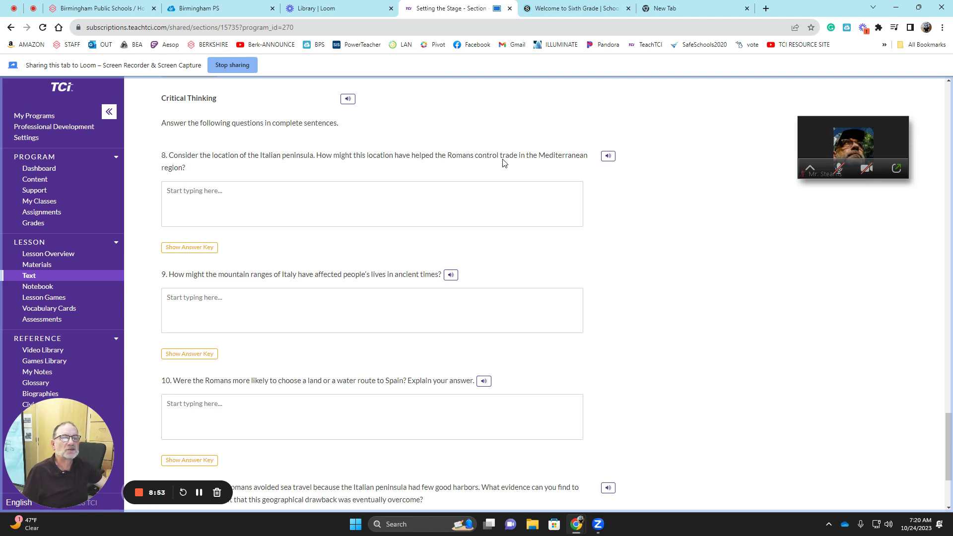
pyautogui.scroll(20, 415, 194)
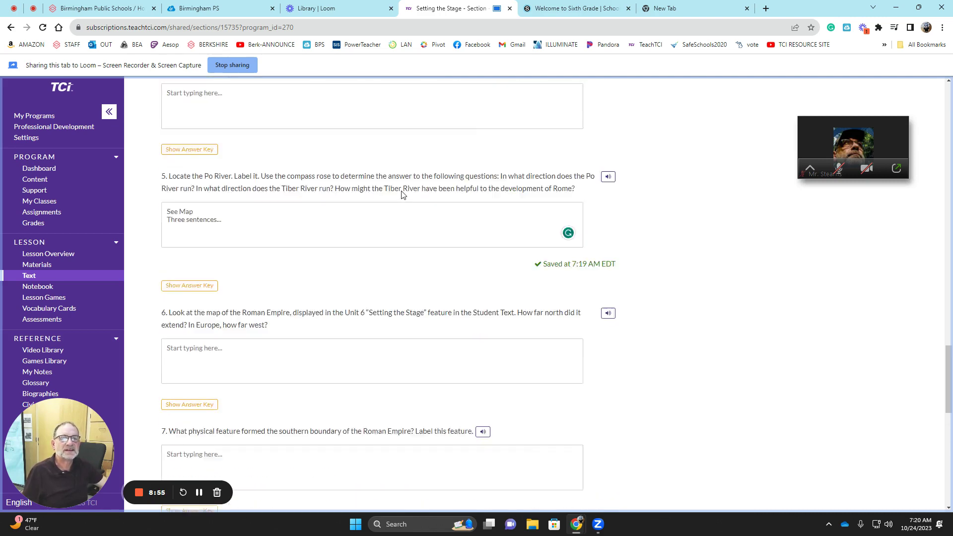
pyautogui.scroll(4, 400, 196)
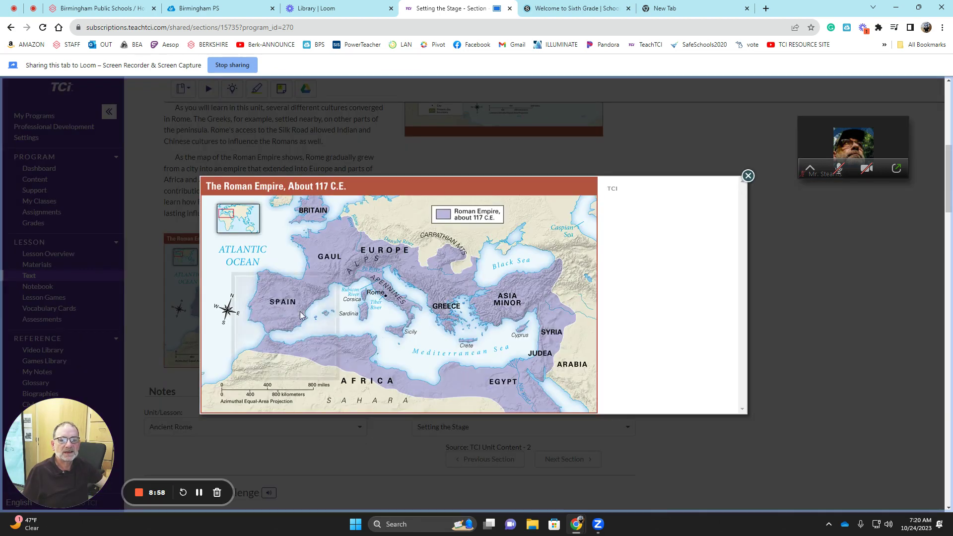
pyautogui.click(276, 318)
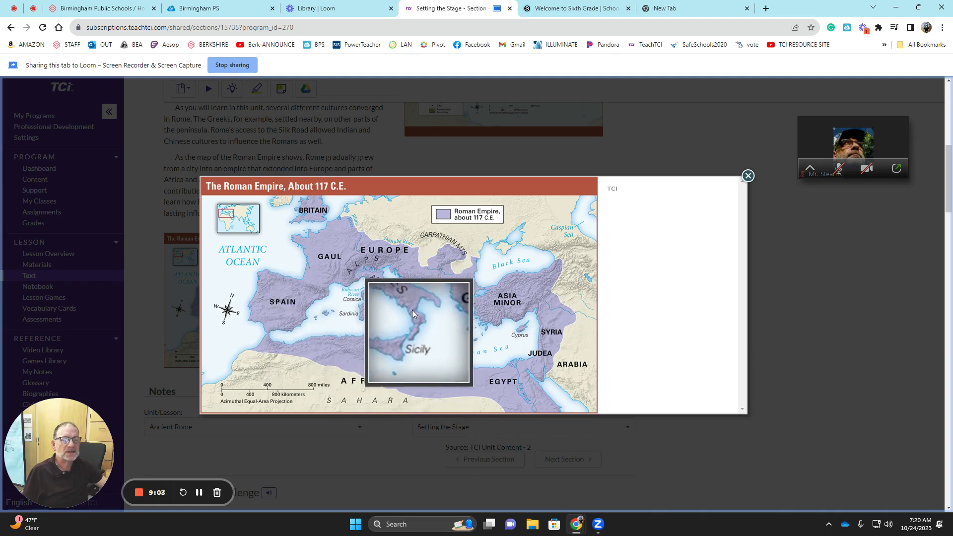
pyautogui.click(748, 175)
pyautogui.scroll(-1, 546, 248)
pyautogui.scroll(-20, 532, 261)
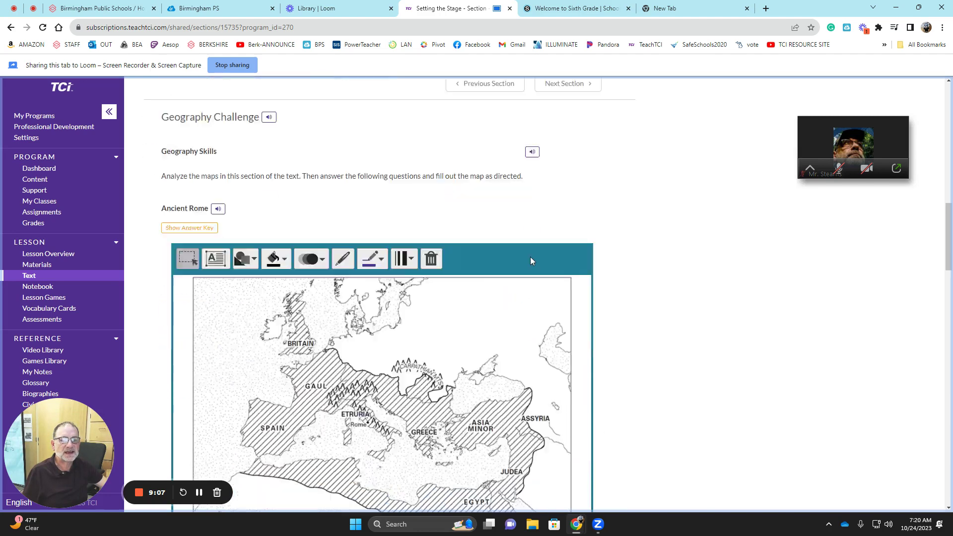
pyautogui.scroll(-6, 532, 273)
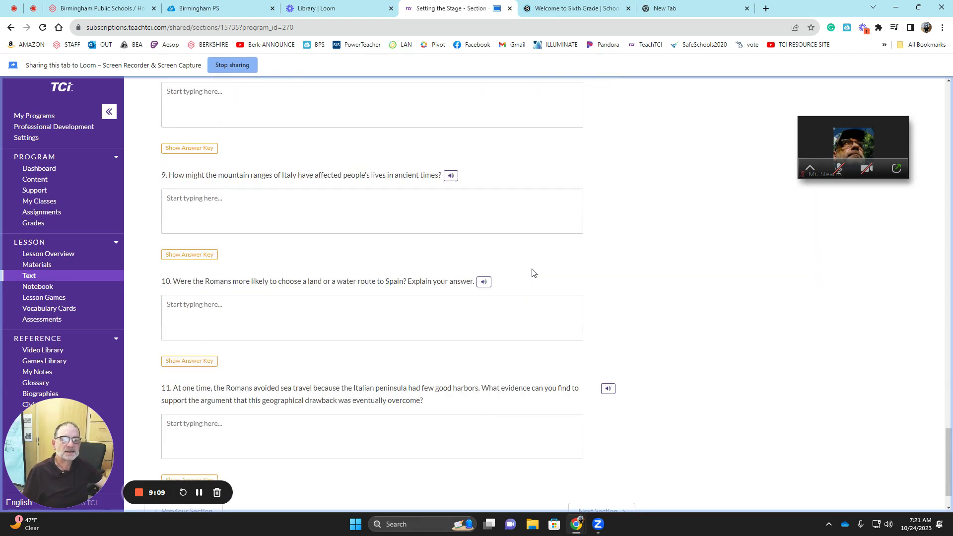
pyautogui.scroll(4, 522, 262)
pyautogui.scroll(1, 226, 212)
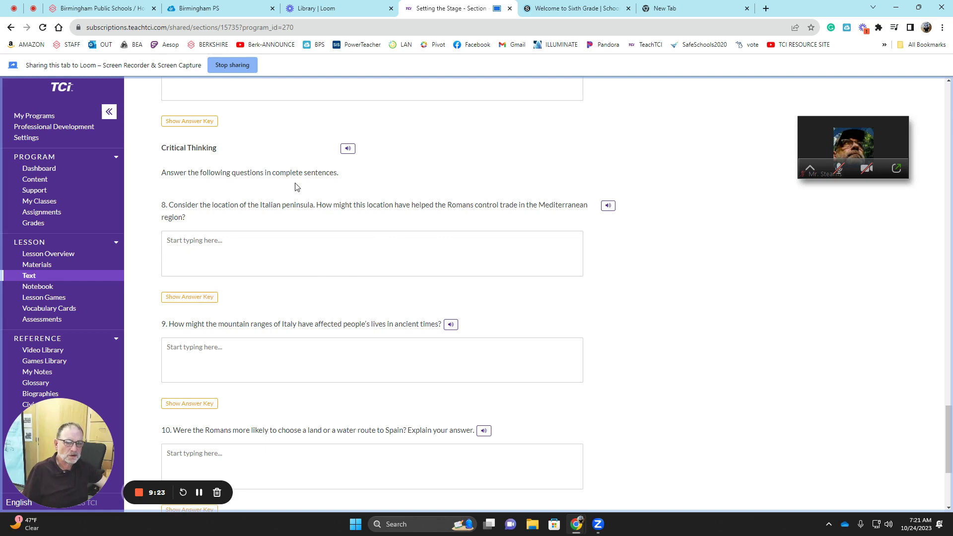
pyautogui.scroll(-2, 270, 255)
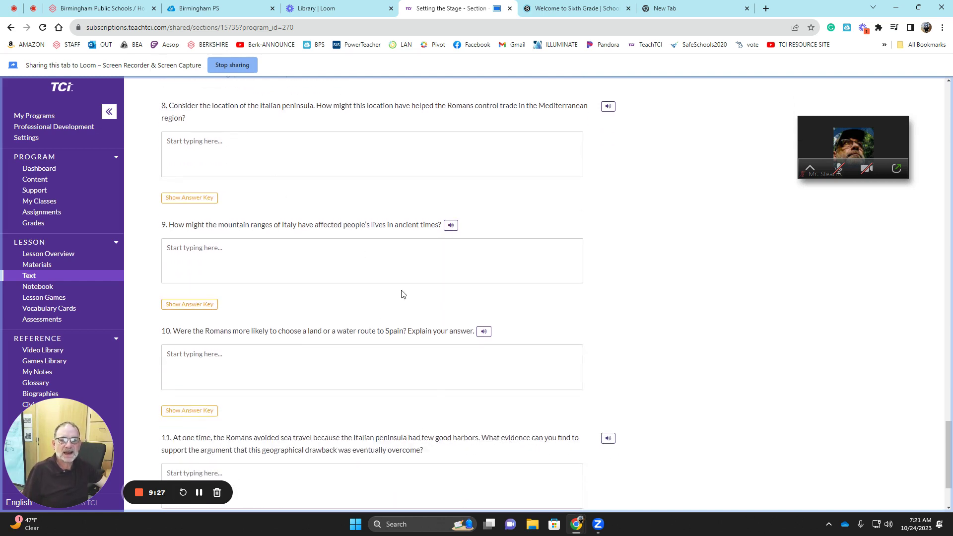
pyautogui.scroll(-2, 403, 294)
pyautogui.scroll(3, 402, 291)
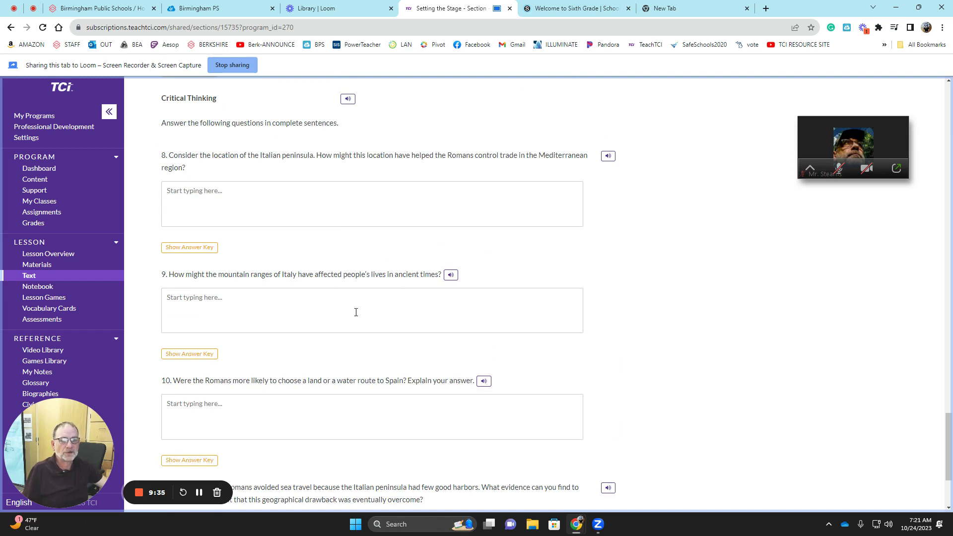
pyautogui.scroll(-1, 355, 312)
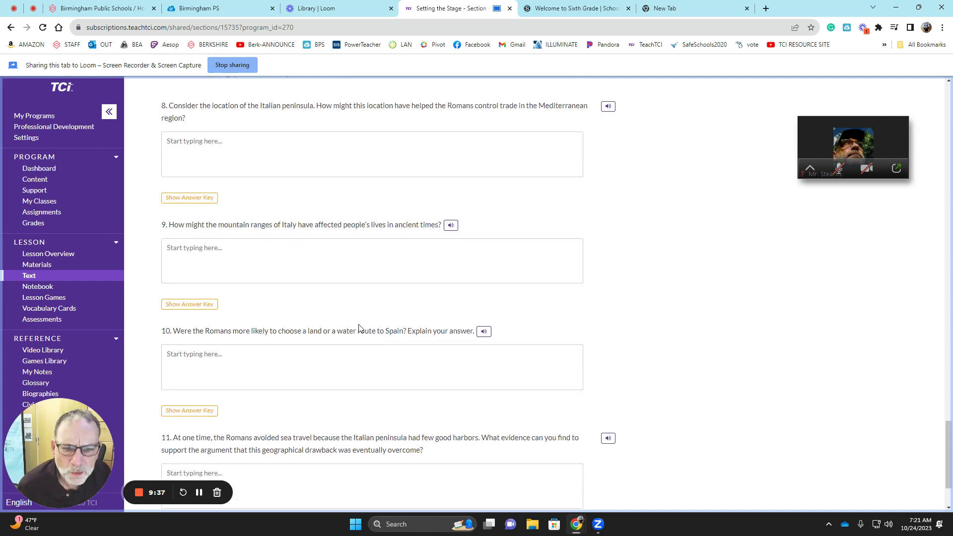
pyautogui.scroll(5, 360, 327)
pyautogui.scroll(-6, 387, 320)
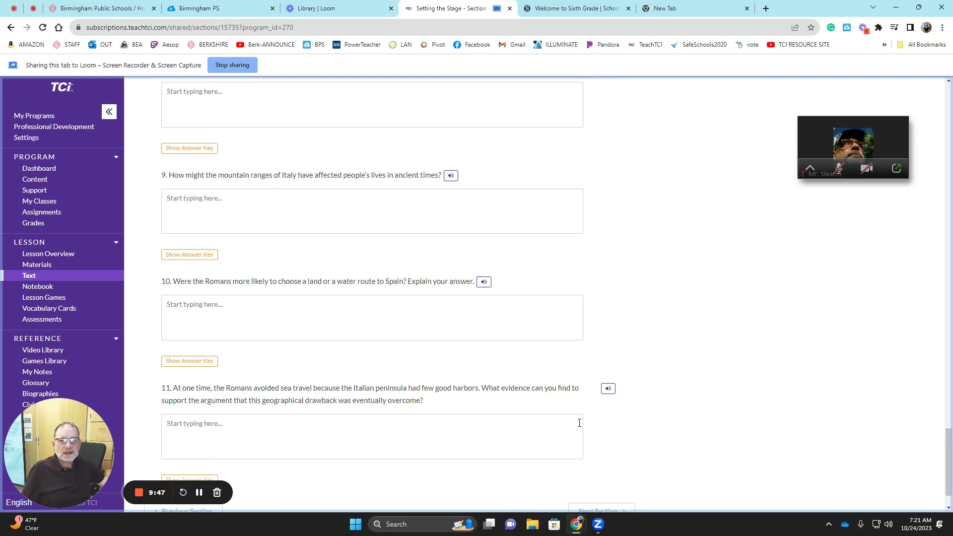
pyautogui.scroll(3, 588, 417)
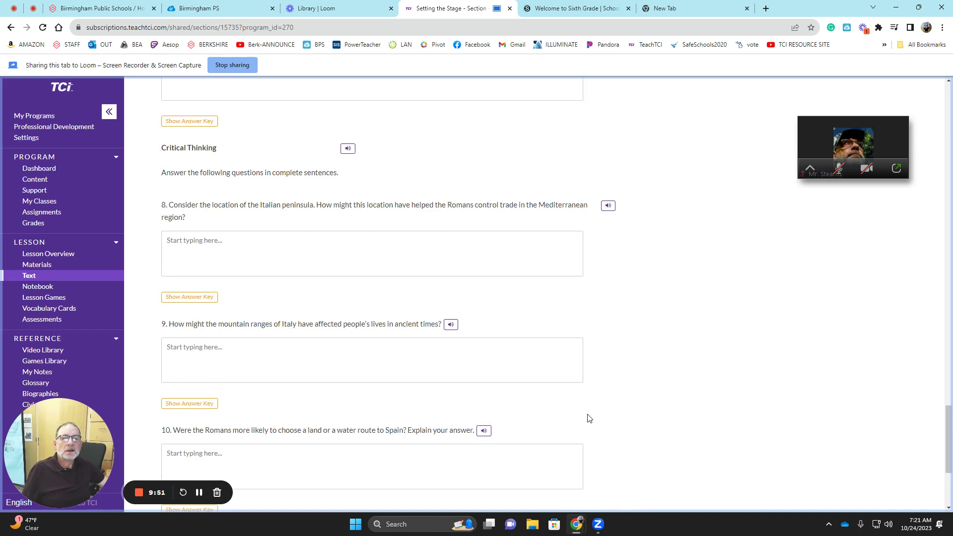
pyautogui.scroll(3, 588, 418)
pyautogui.scroll(2, 587, 418)
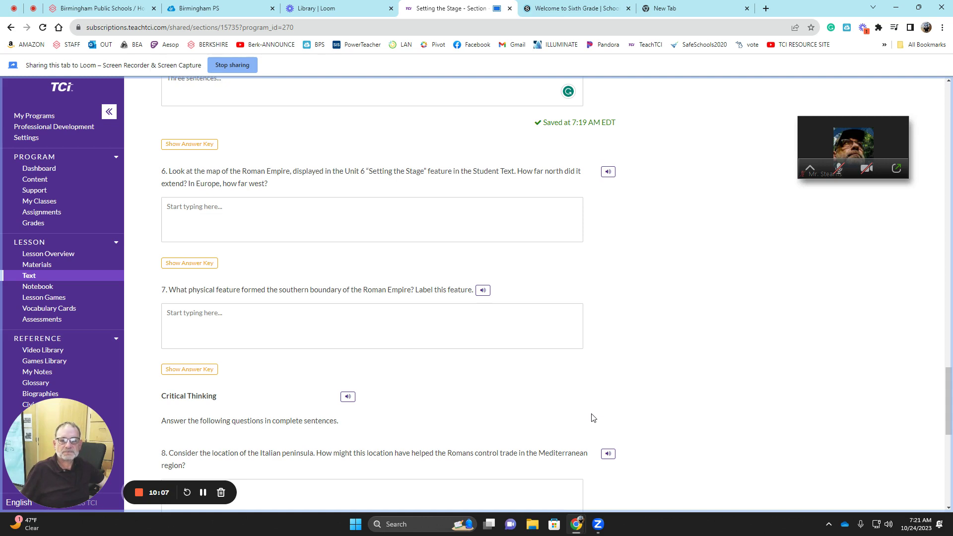
pyautogui.scroll(1, 591, 417)
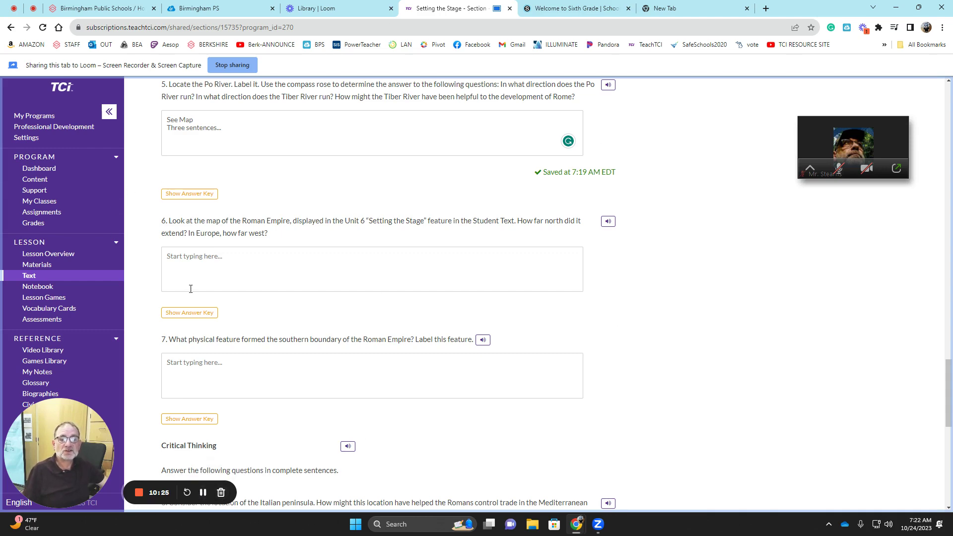
# - Choose lesson 33, The Rise of the Roman Republic, from the Unit/Lesson list
pyautogui.scroll(20, 285, 276)
pyautogui.scroll(15, 235, 263)
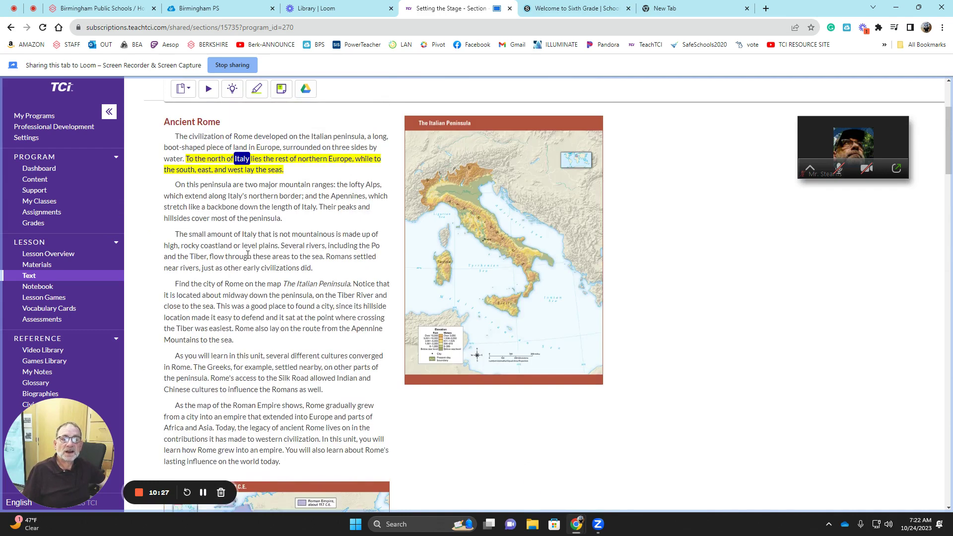
pyautogui.click(243, 194)
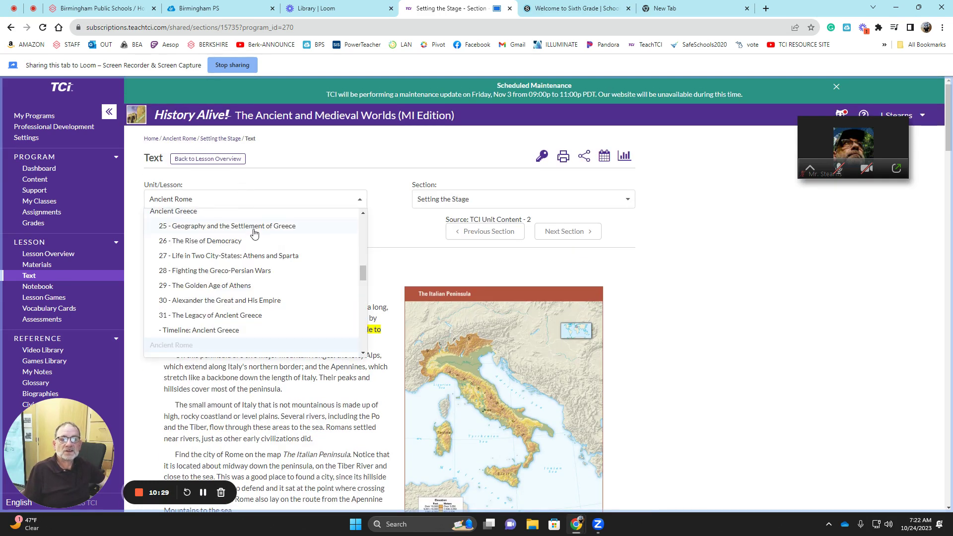
pyautogui.scroll(-3, 251, 235)
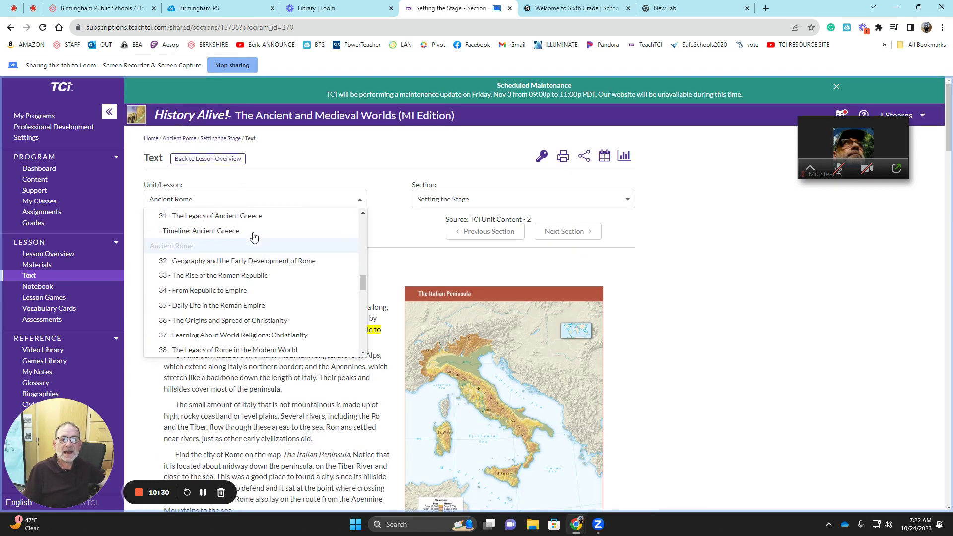
pyautogui.click(248, 279)
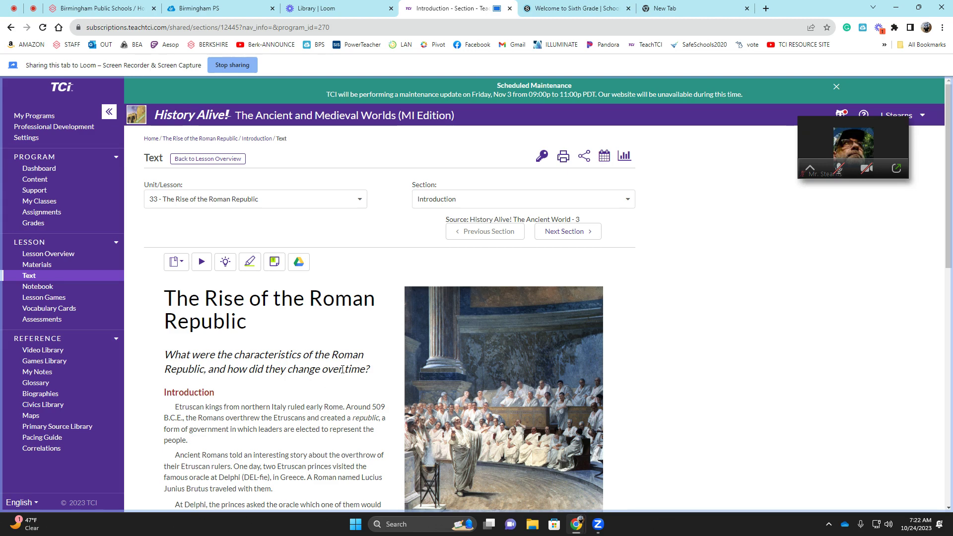
# - Switch the Unit/Lesson selection back to the Ancient Rome lesson
pyautogui.click(270, 199)
pyautogui.scroll(1, 250, 228)
pyautogui.scroll(-1, 244, 272)
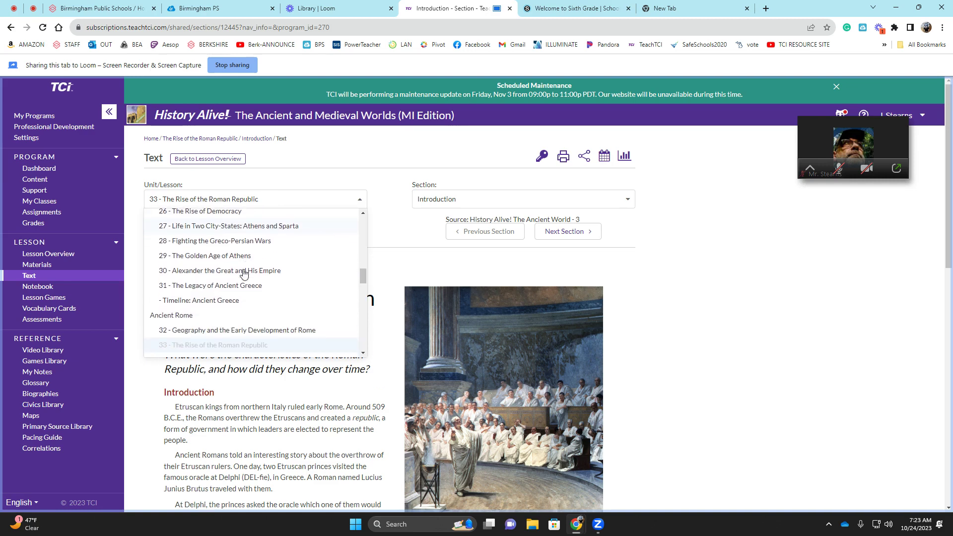
pyautogui.click(204, 332)
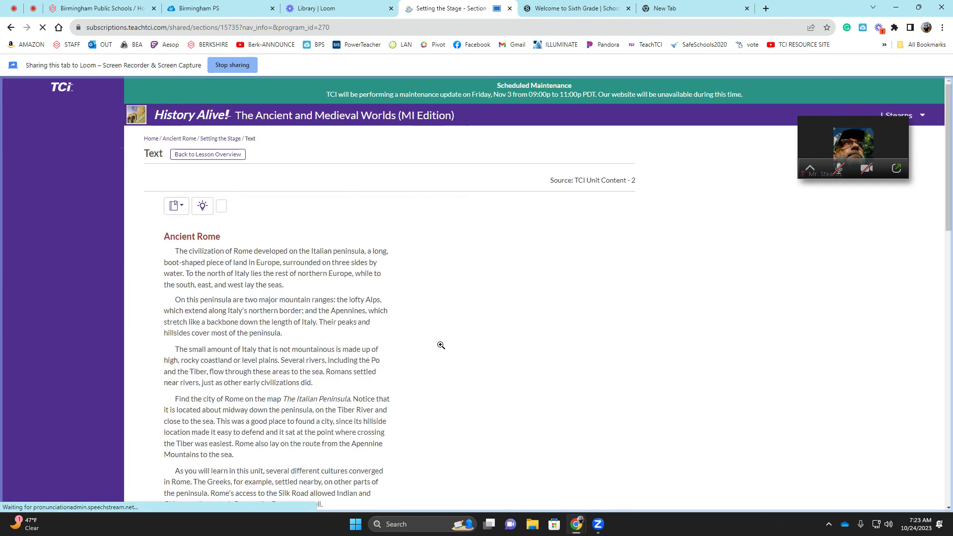
# - Scroll through the Geography Challenge to question 7 and Critical Thinking questions 8–10
pyautogui.scroll(-5, 389, 303)
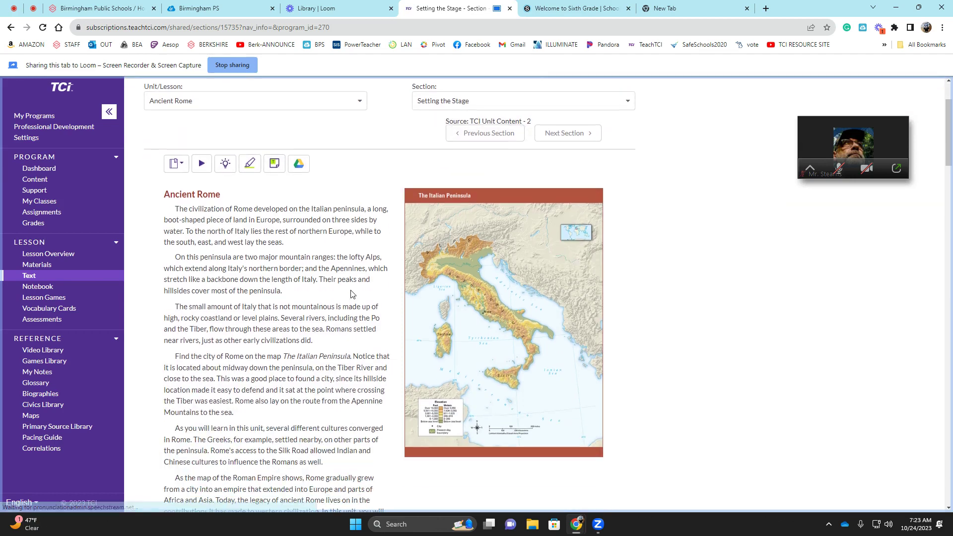
pyautogui.scroll(-6, 389, 303)
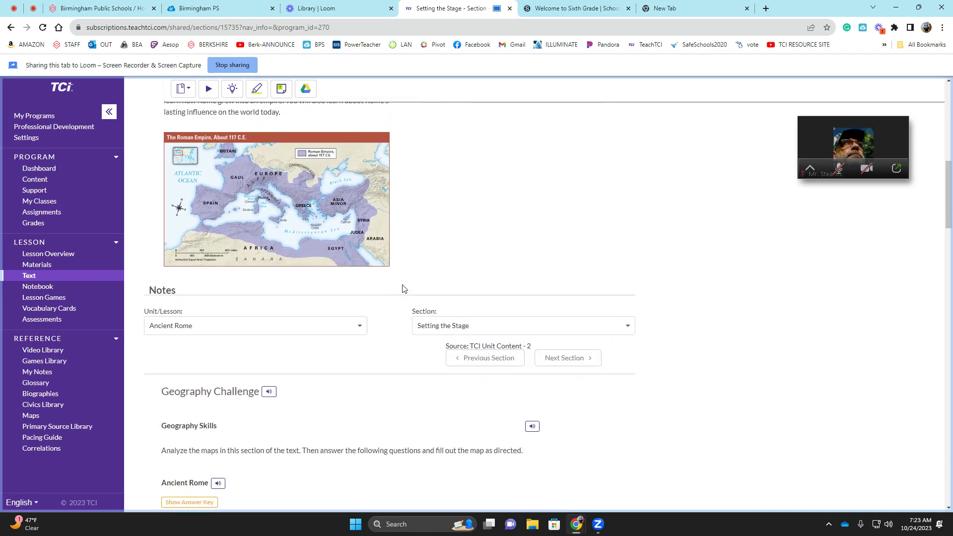
pyautogui.scroll(4, 404, 282)
pyautogui.scroll(-1, 304, 281)
pyautogui.scroll(-11, 308, 270)
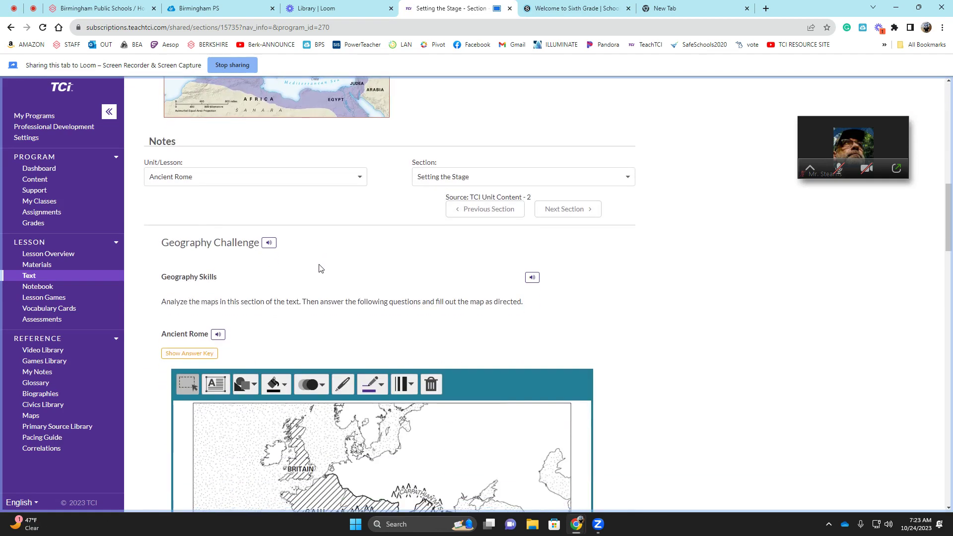
pyautogui.scroll(-10, 308, 347)
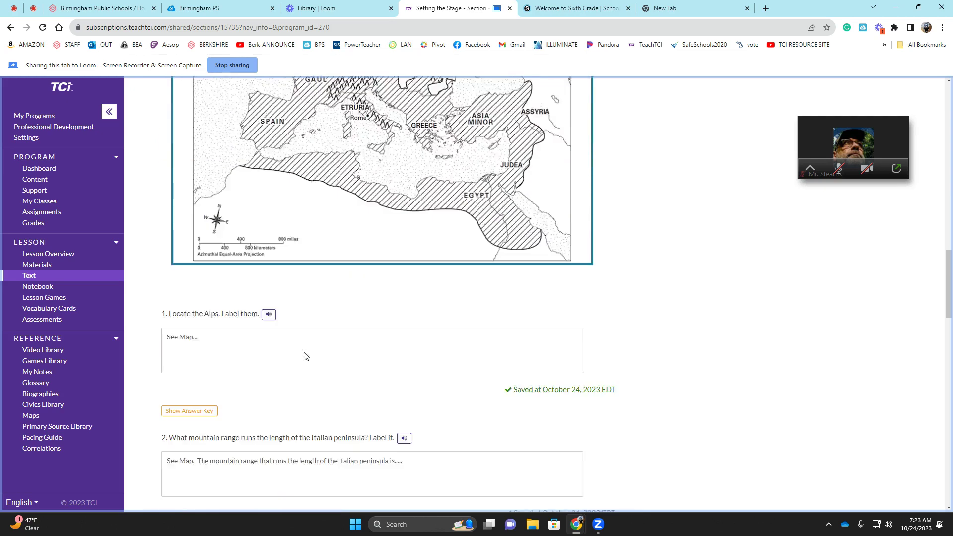
pyautogui.scroll(-11, 311, 350)
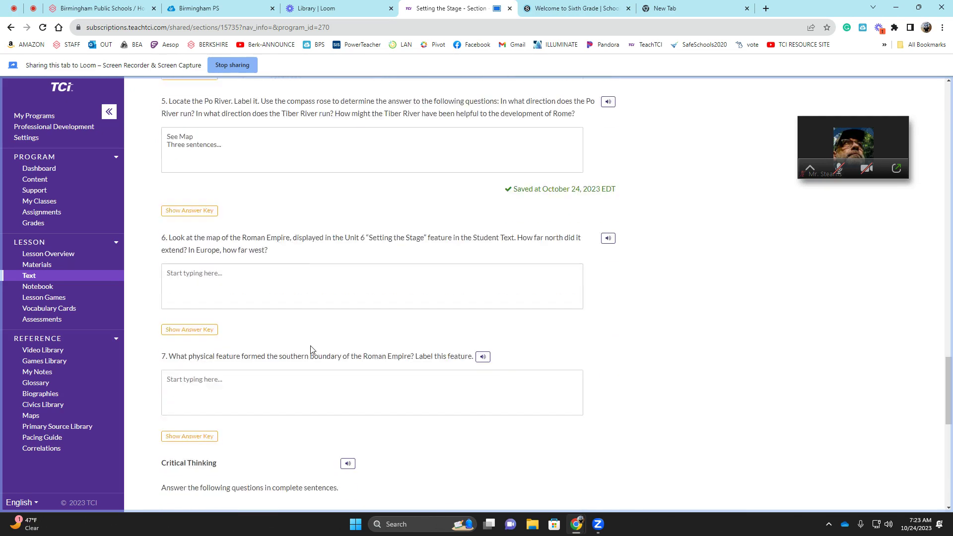
pyautogui.scroll(-7, 311, 348)
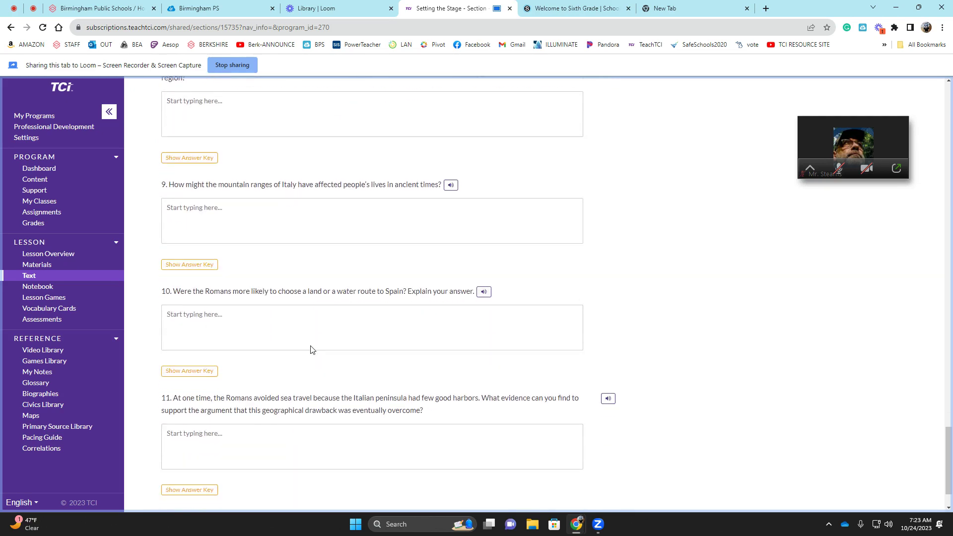
pyautogui.scroll(6, 310, 348)
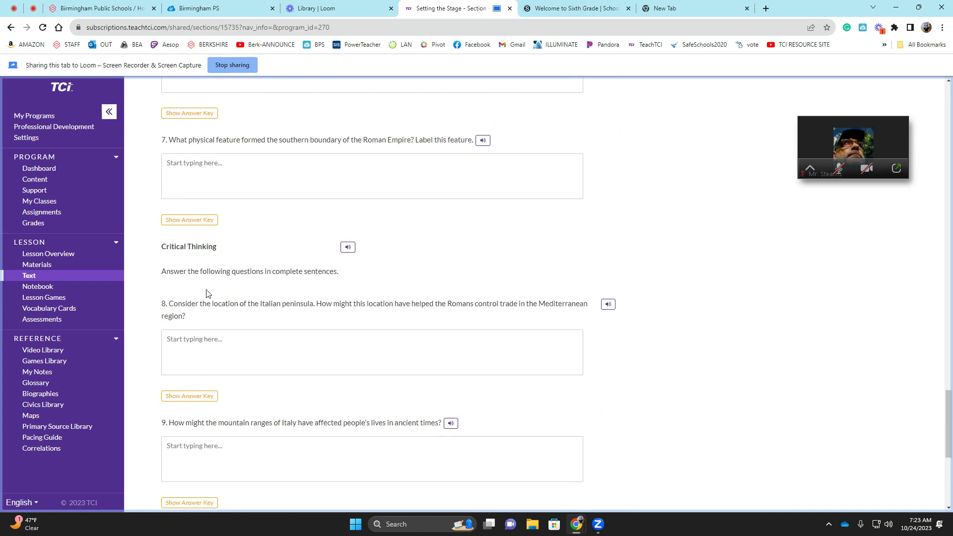
pyautogui.scroll(-1, 207, 292)
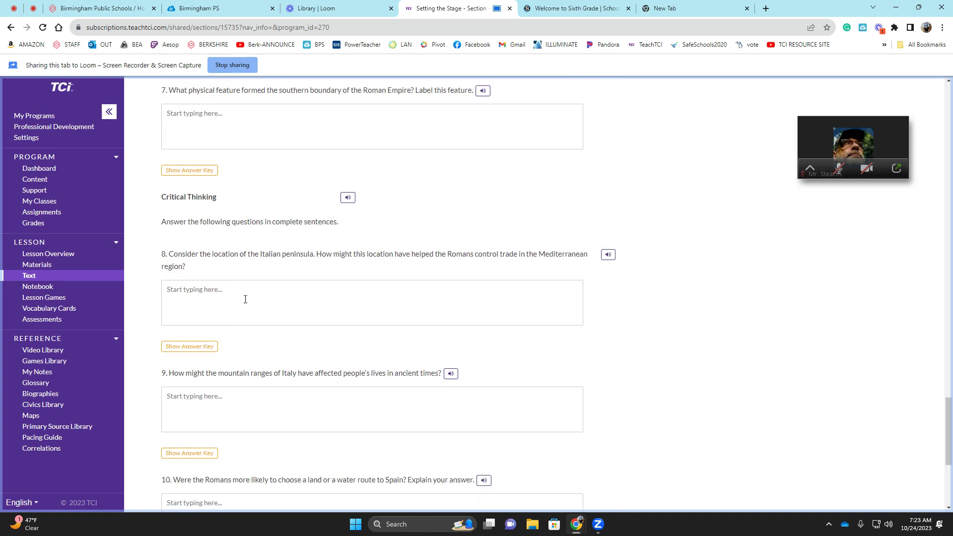